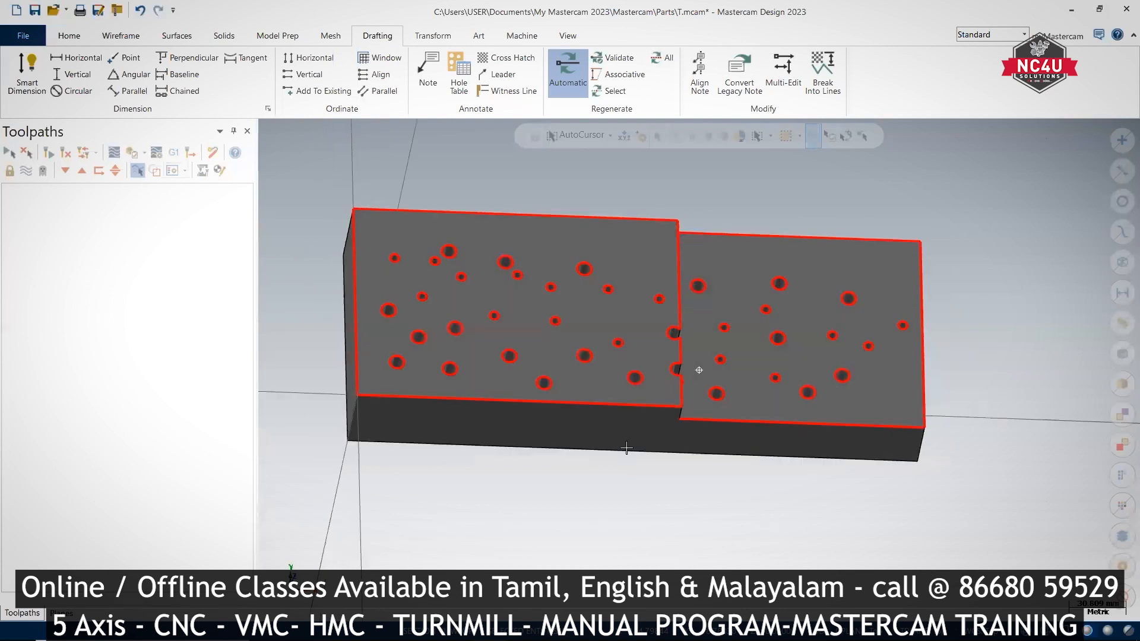
Switch the graphics view of the drilled plate to Top.
right_click(618, 234)
click(594, 260)
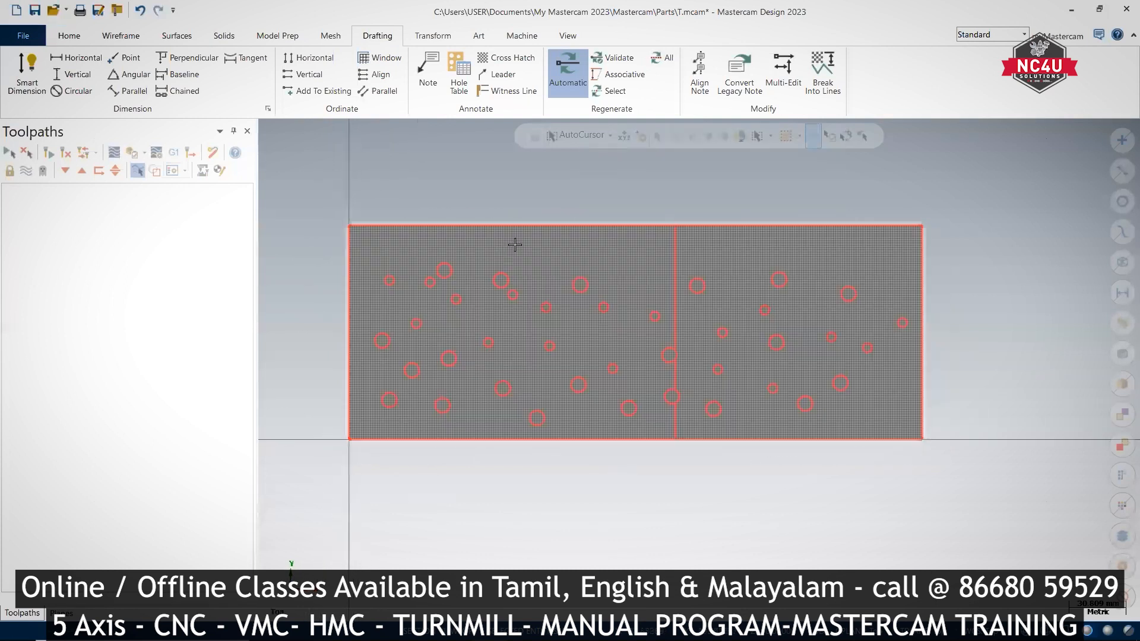
scroll(527, 244, down, 2)
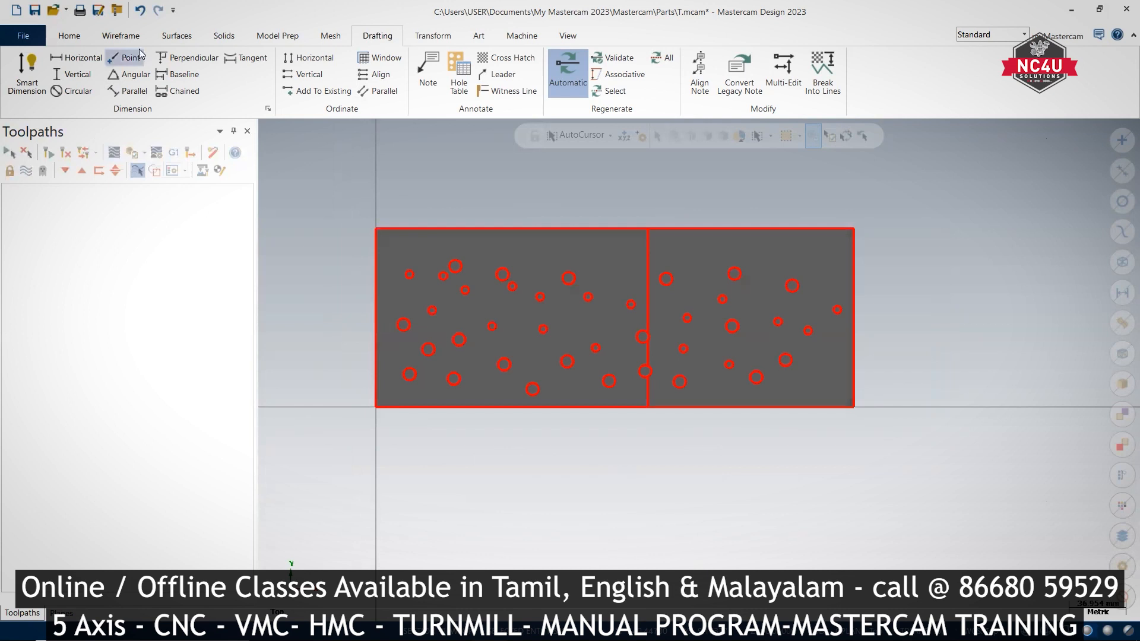
Add a point dimension to the large hole nearest the plate's upper-left edge, with its text above the plate, and delete it.
click(119, 37)
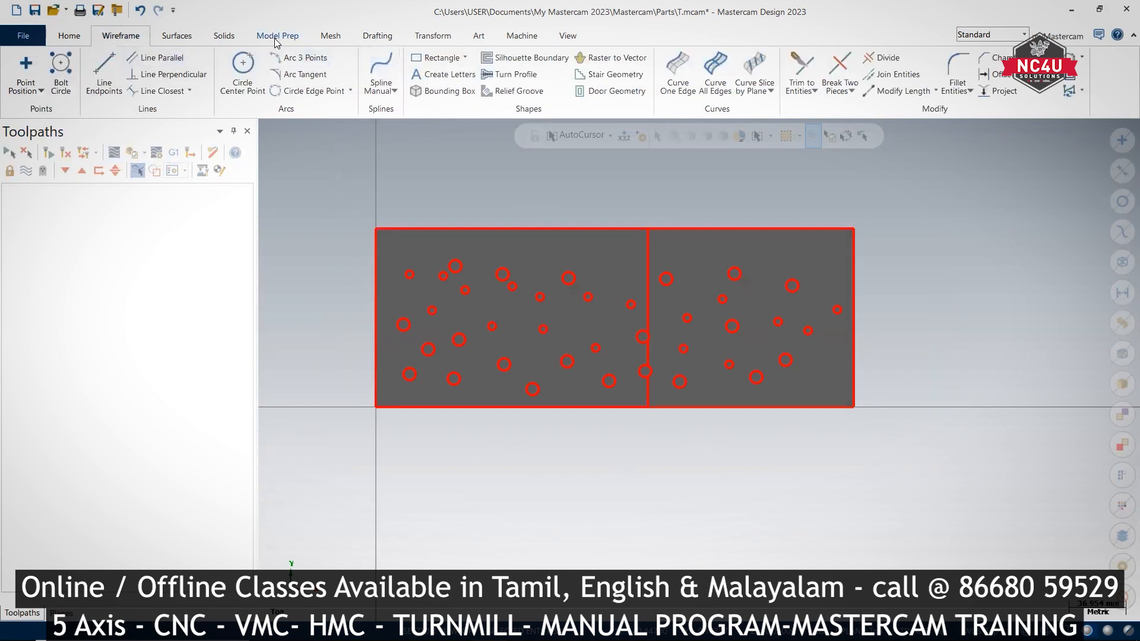
click(359, 43)
click(129, 57)
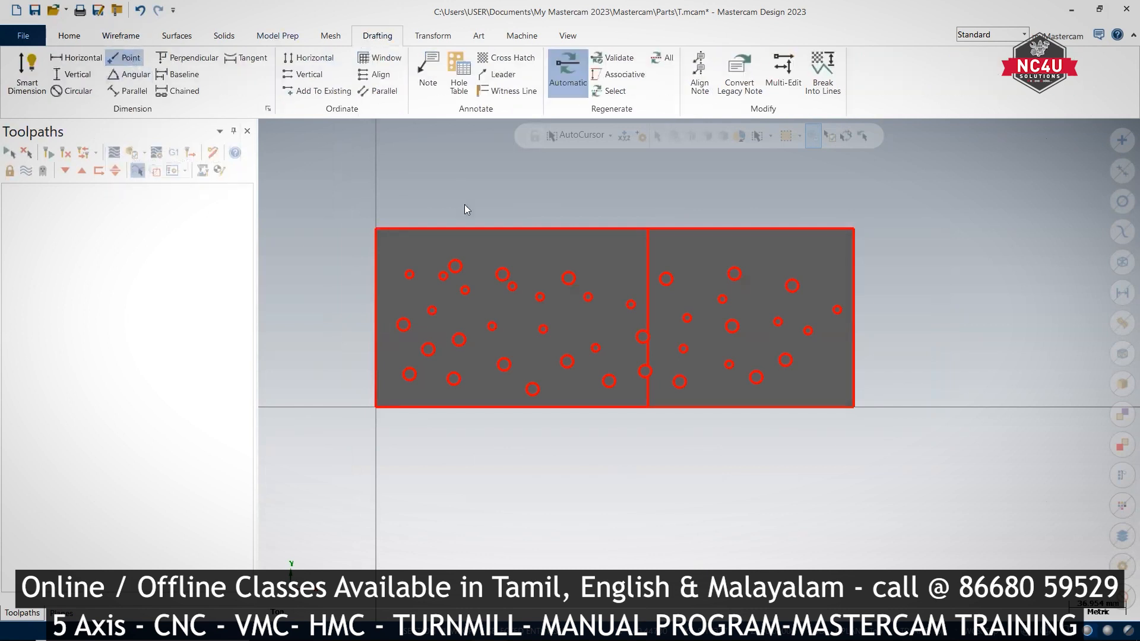
click(456, 266)
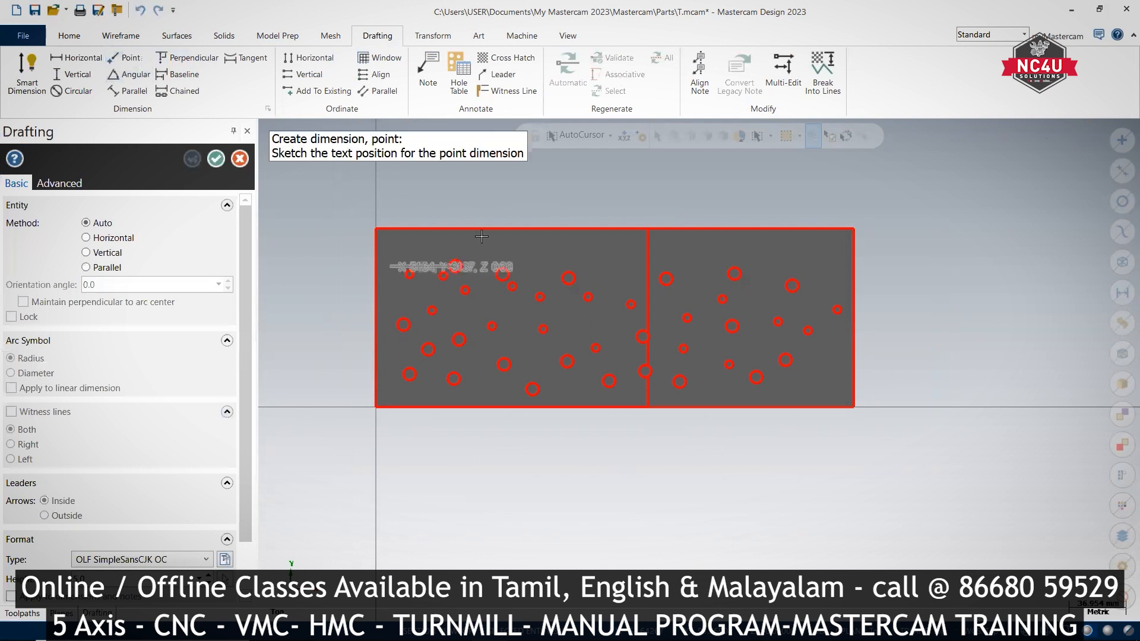
click(521, 201)
click(216, 158)
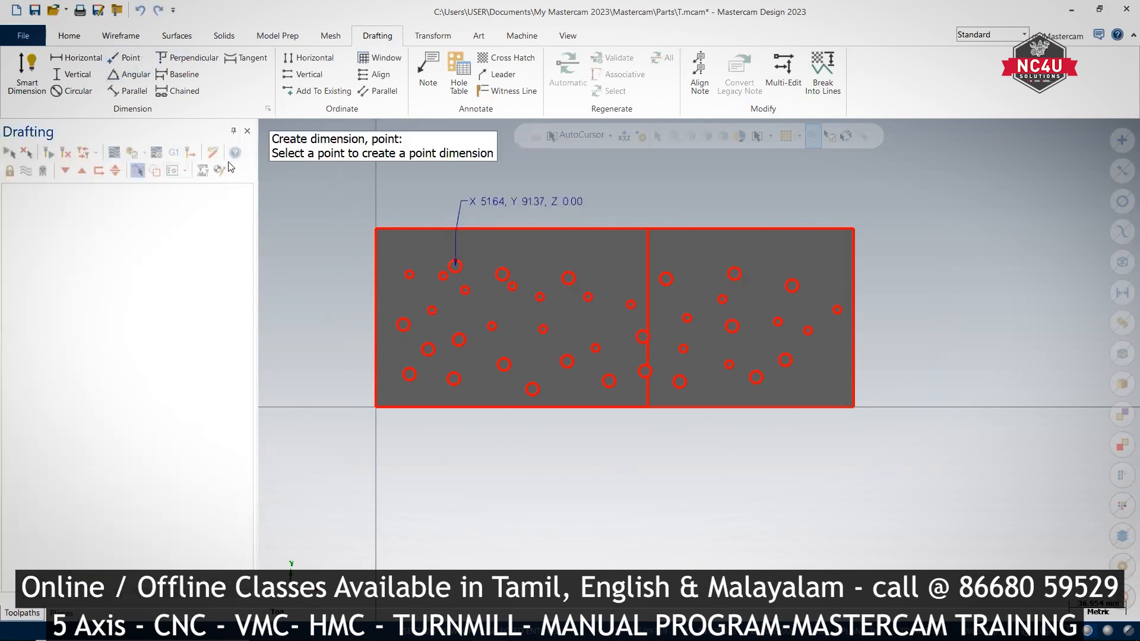
click(547, 202)
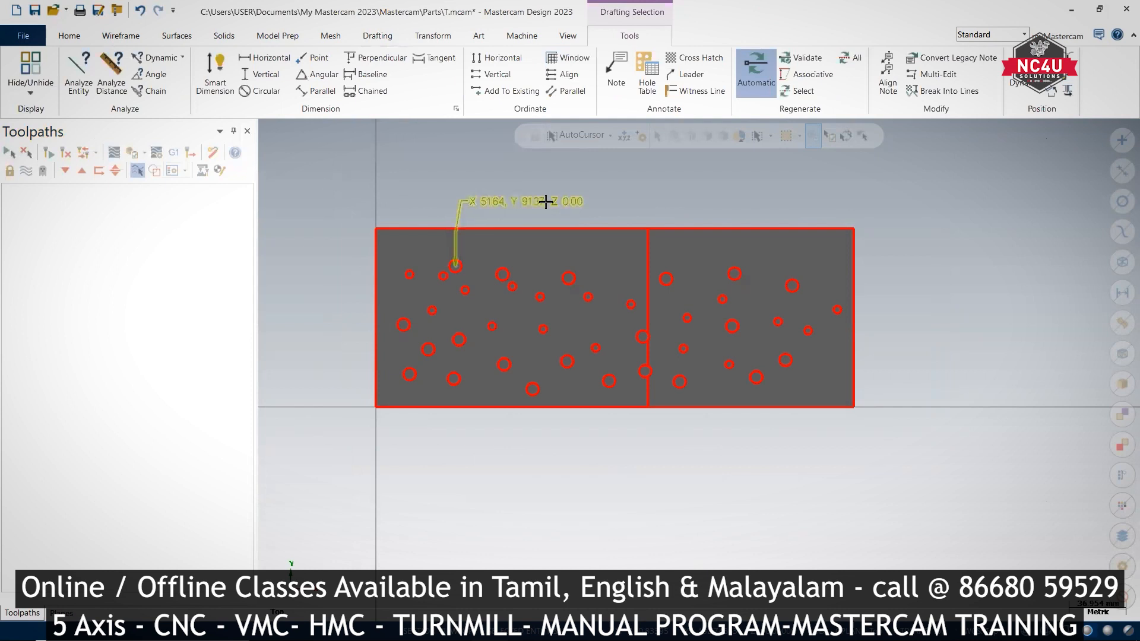
key(Delete)
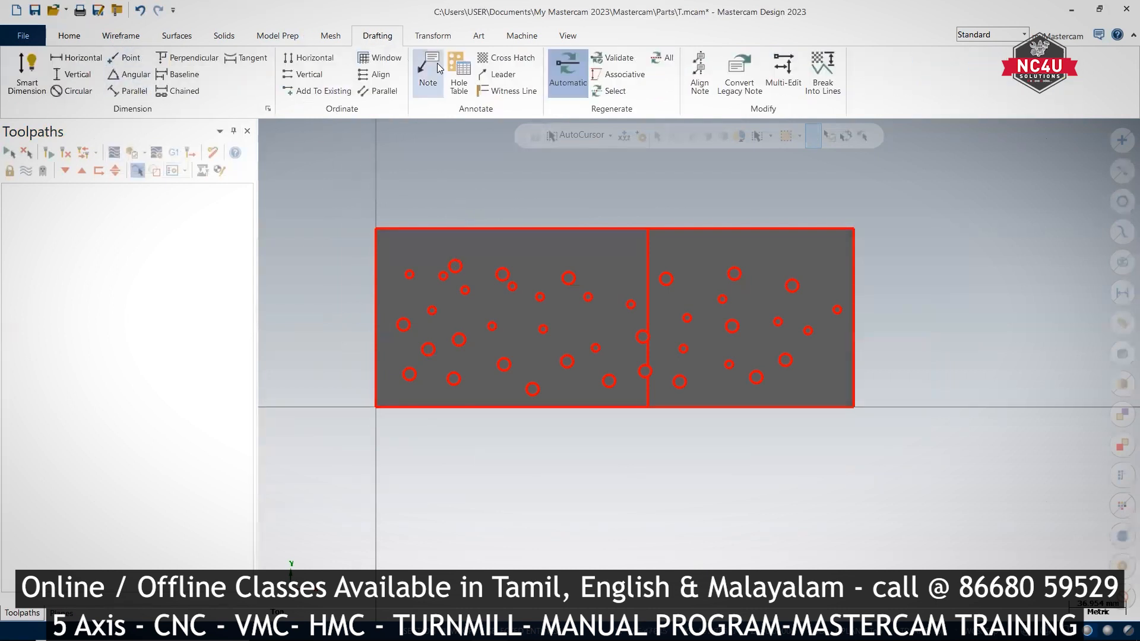
click(456, 72)
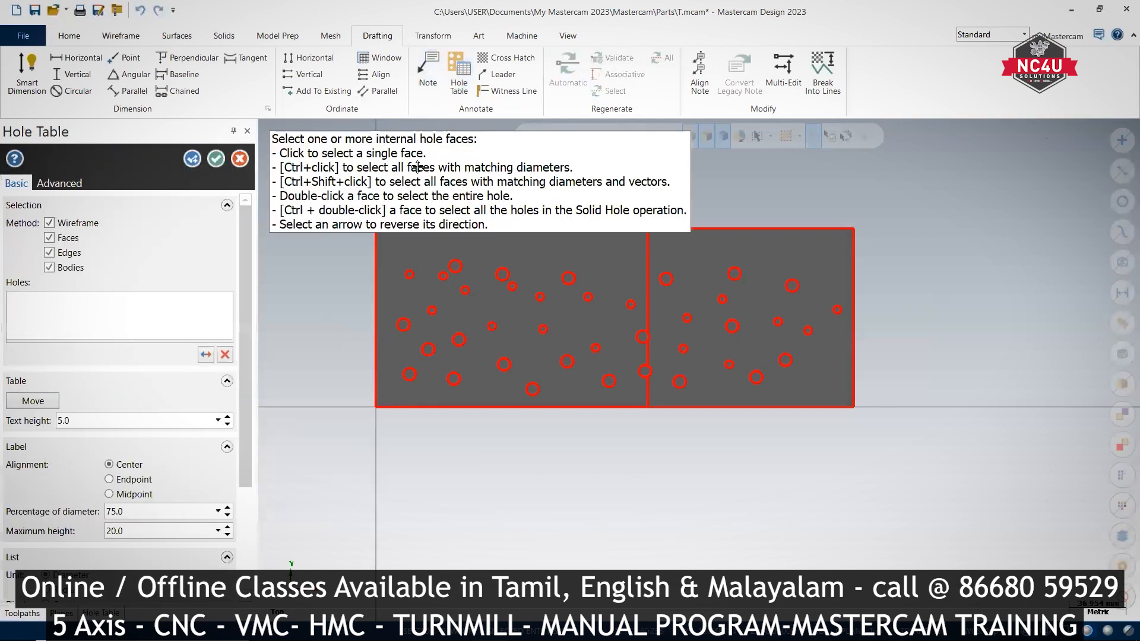
click(456, 297)
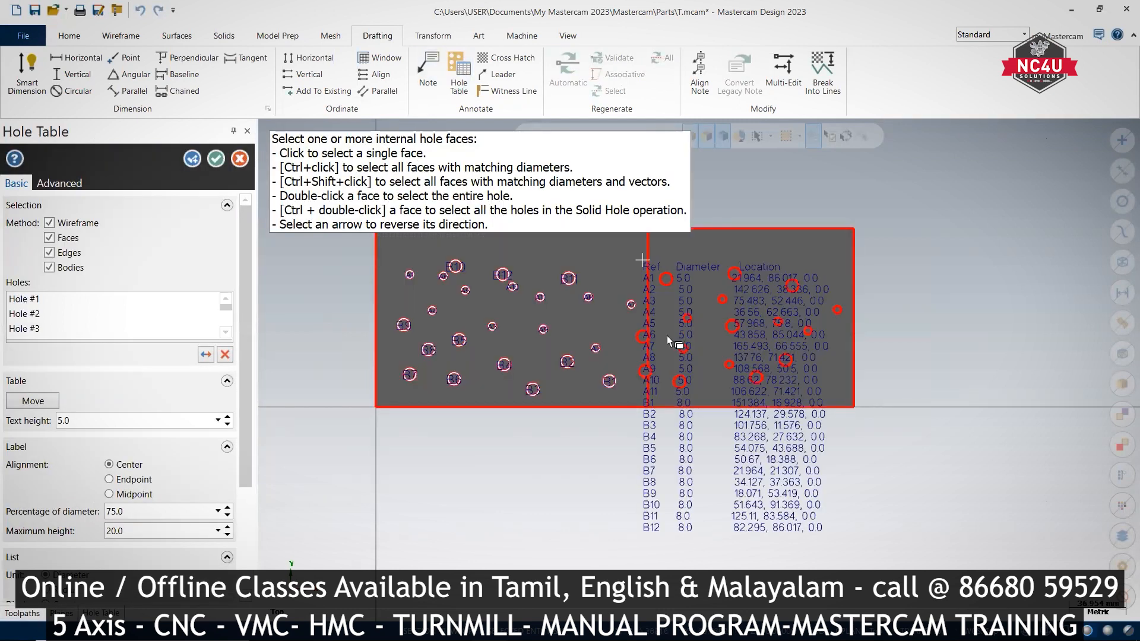
click(240, 159)
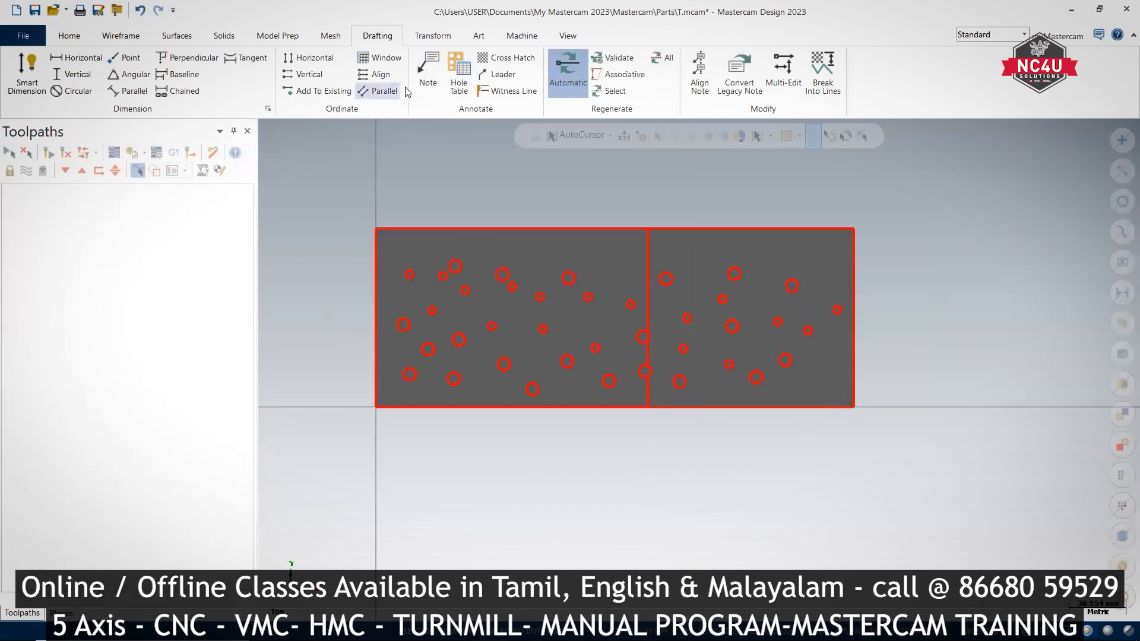
Create a hole table with diameters and locations for the holes on both levels of the plate.
click(458, 72)
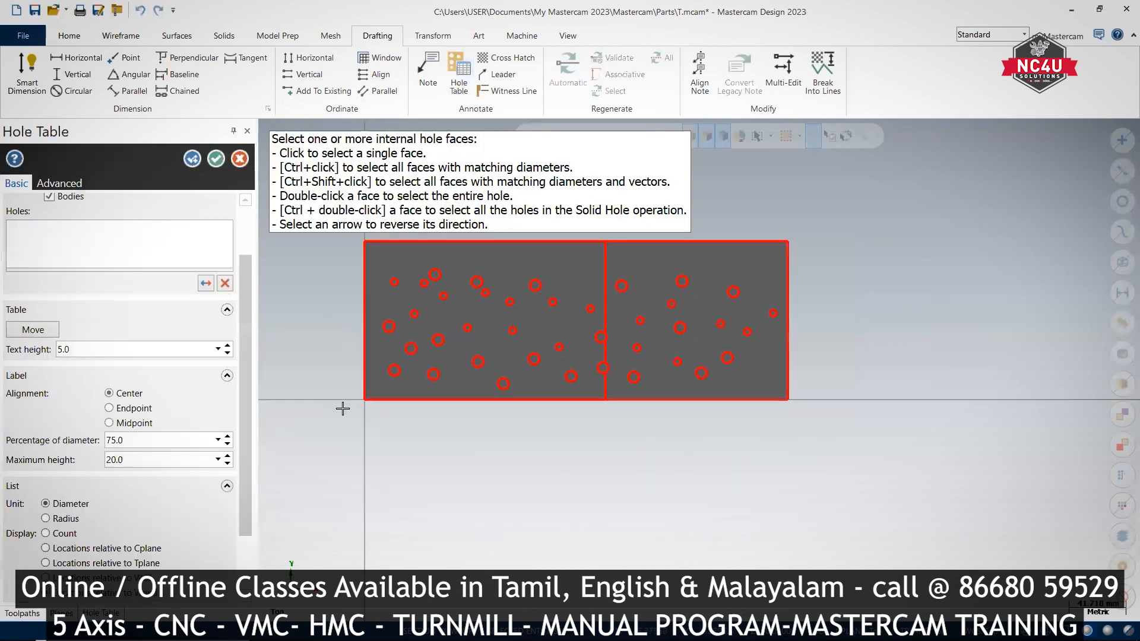
scroll(362, 340, down, 2)
drag(342, 244, 724, 410)
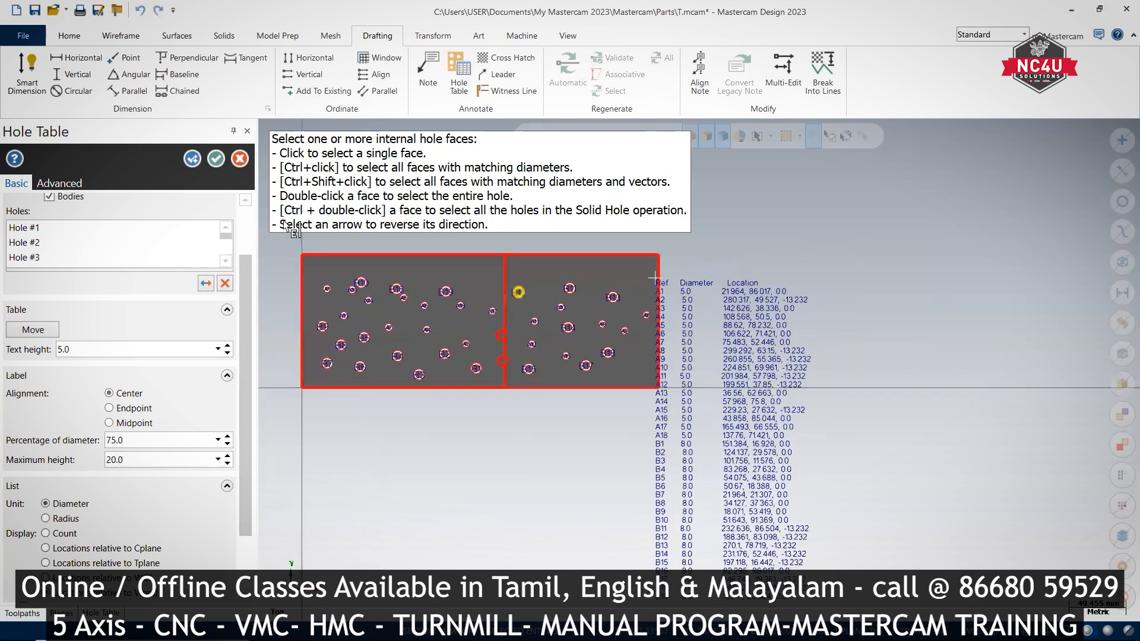
click(219, 161)
scroll(710, 319, up, 2)
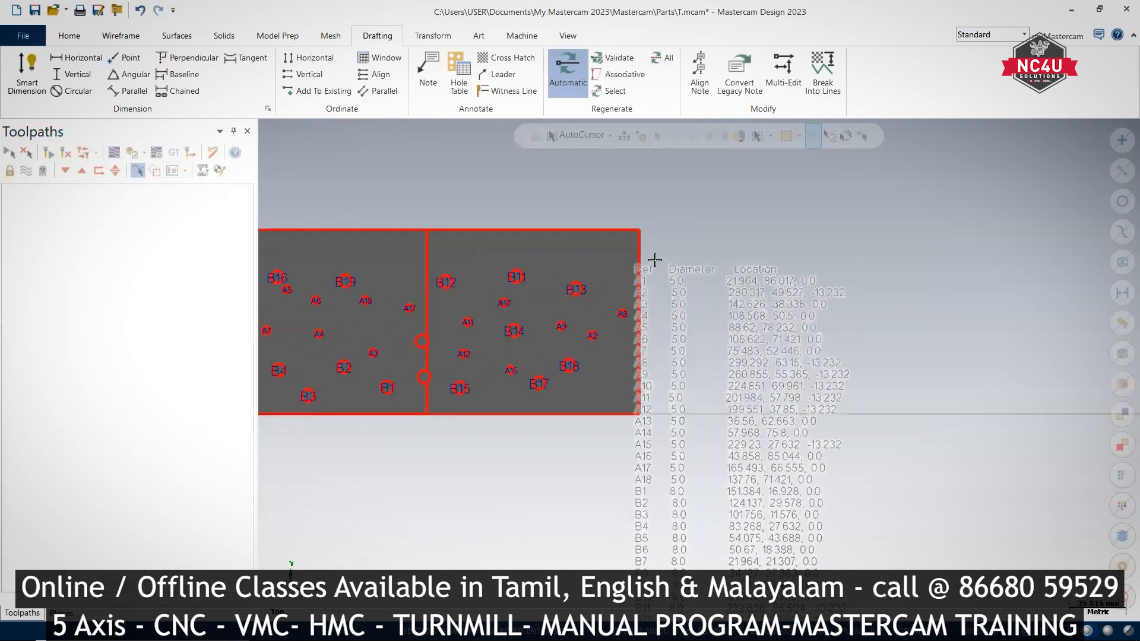
Translate the hole table clear of the plate, about 126.6 mm in X and 18.8 mm in Y.
scroll(647, 224, down, 2)
click(675, 268)
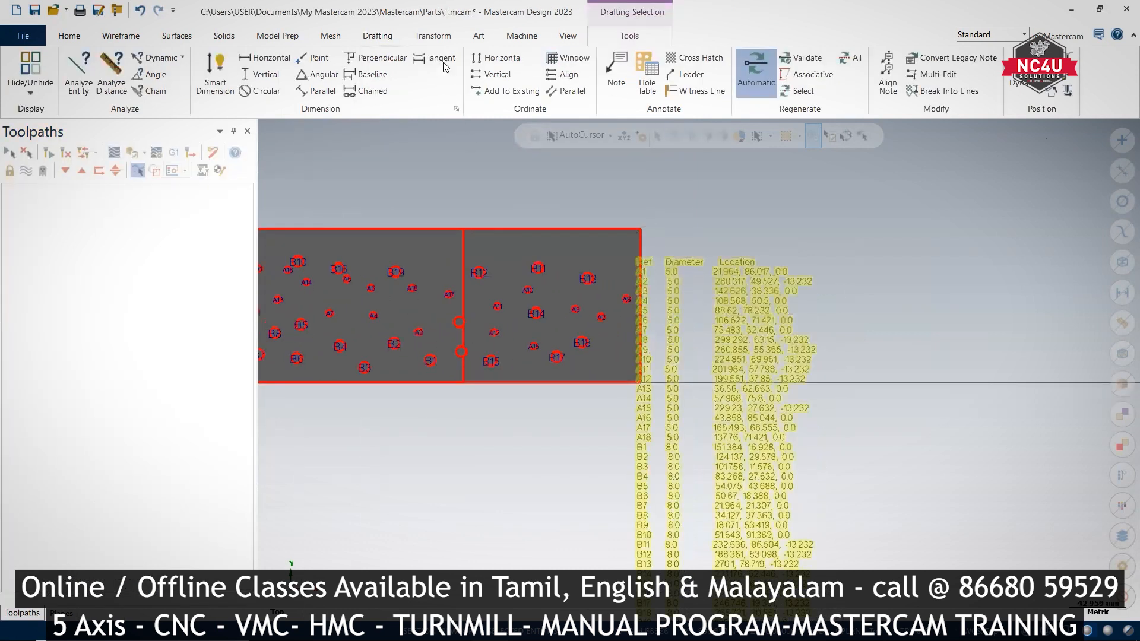
click(437, 38)
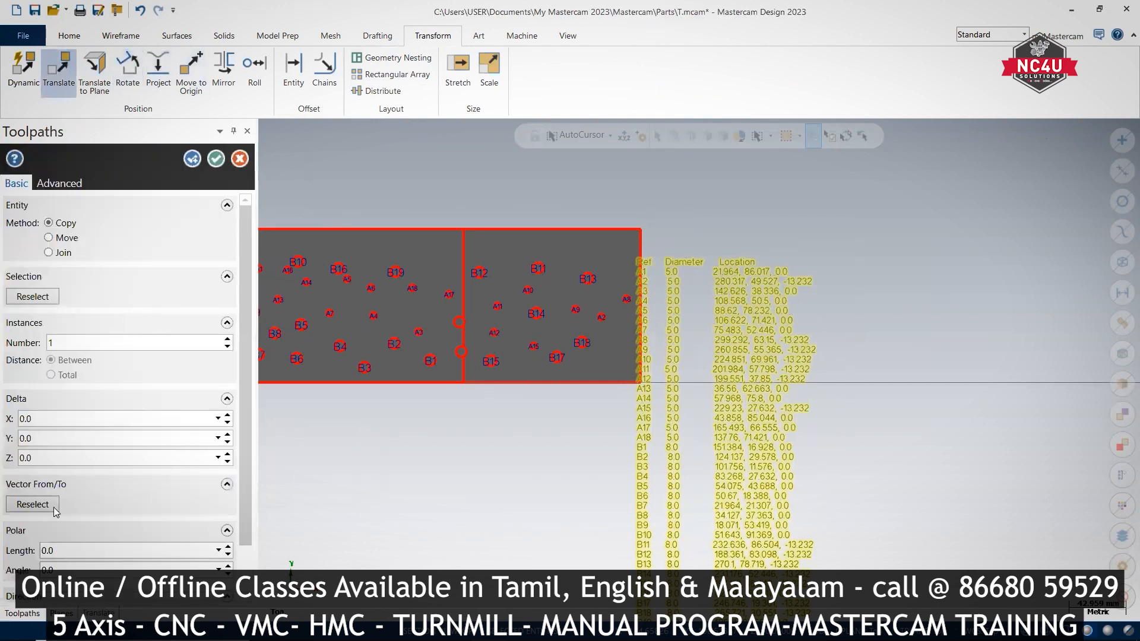
click(54, 511)
click(690, 335)
click(858, 310)
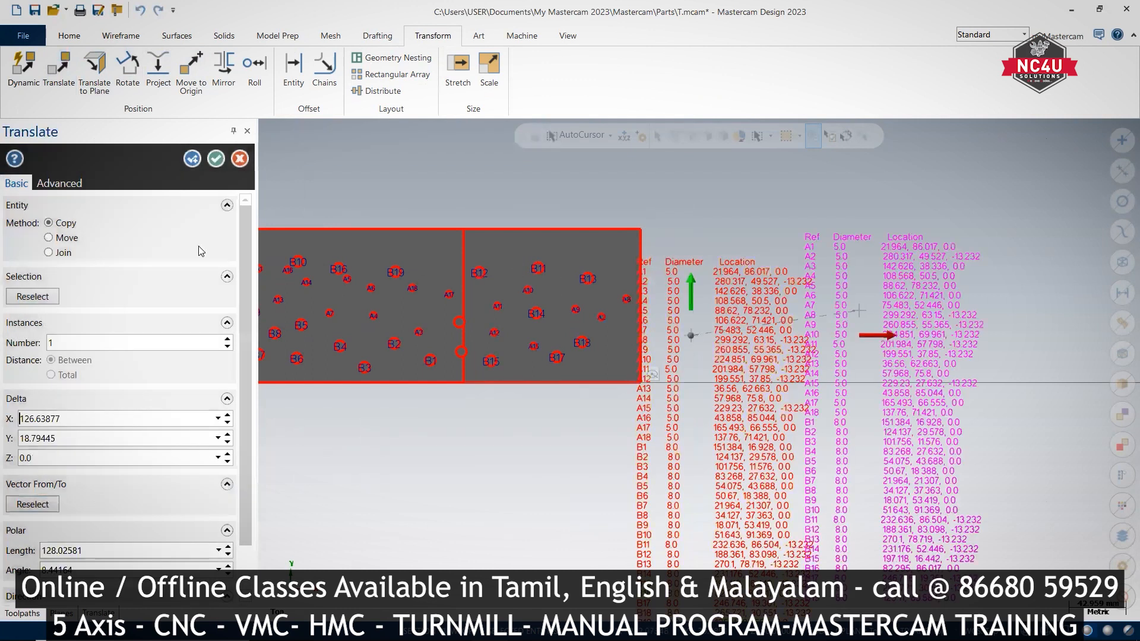
scroll(543, 279, down, 1)
click(218, 162)
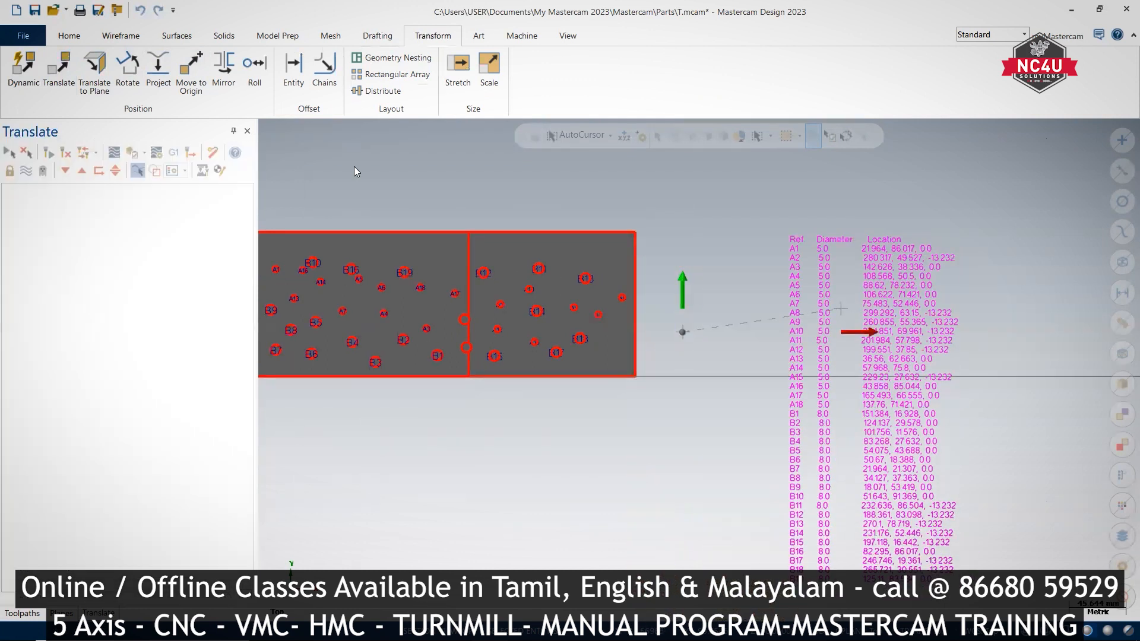
Clear the transformation colours from the moved hole table.
scroll(658, 248, down, 1)
scroll(638, 275, down, 1)
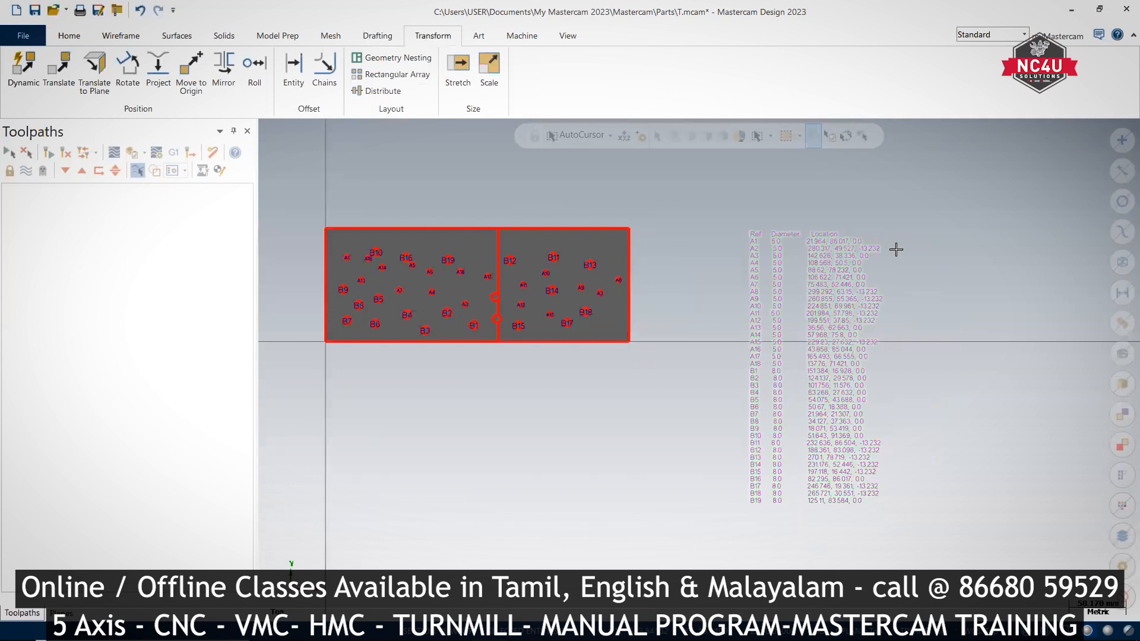
scroll(861, 267, up, 1)
scroll(831, 211, up, 1)
scroll(738, 229, up, 1)
scroll(702, 233, up, 1)
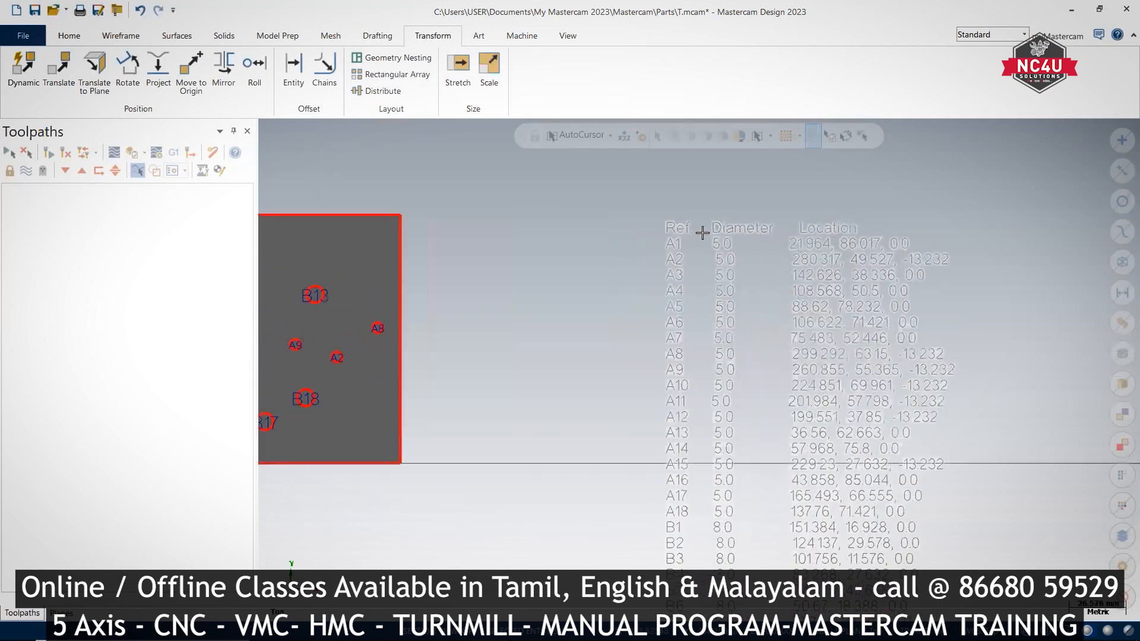
scroll(697, 213, up, 1)
scroll(1015, 250, down, 2)
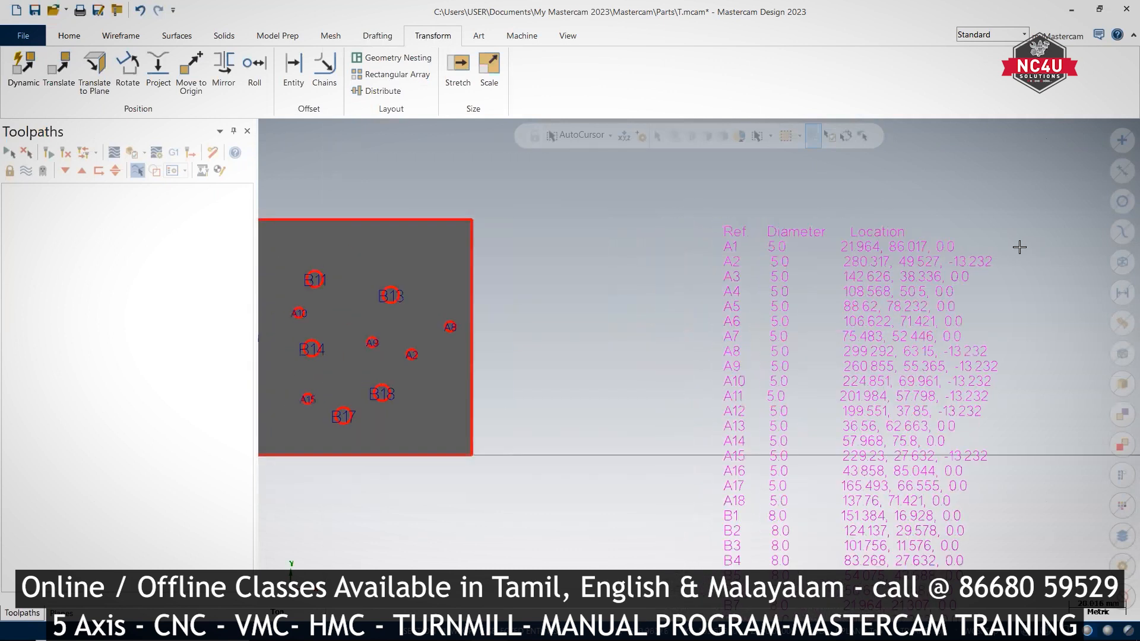
scroll(665, 224, down, 1)
right_click(666, 223)
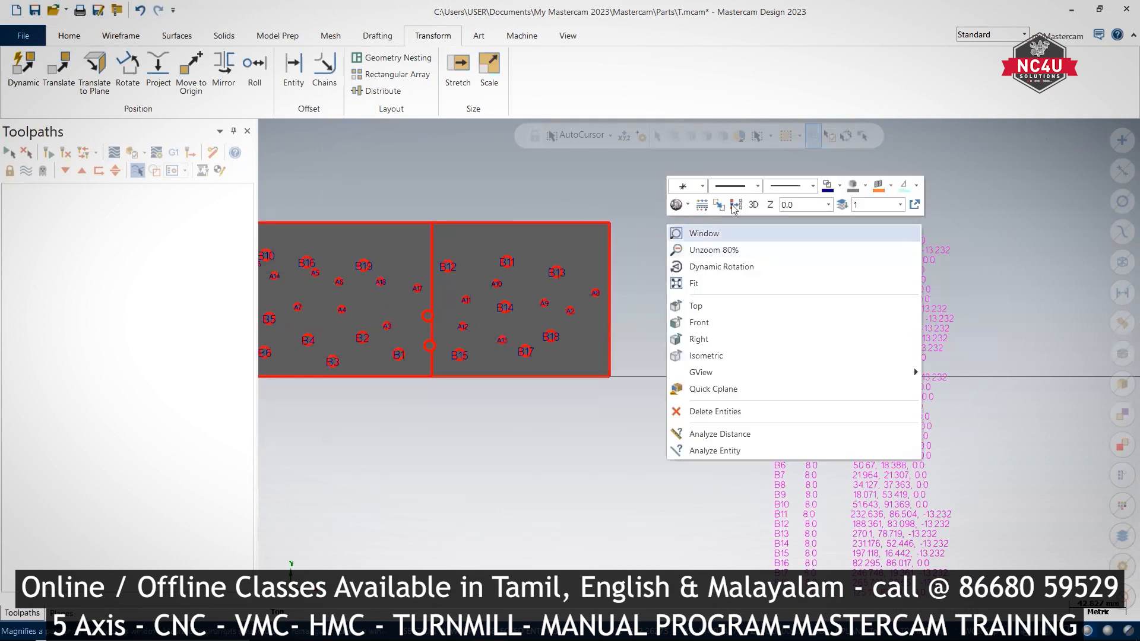
Compare the hole labels on the plate with the references, diameters and locations listed in the hole table.
scroll(504, 304, up, 2)
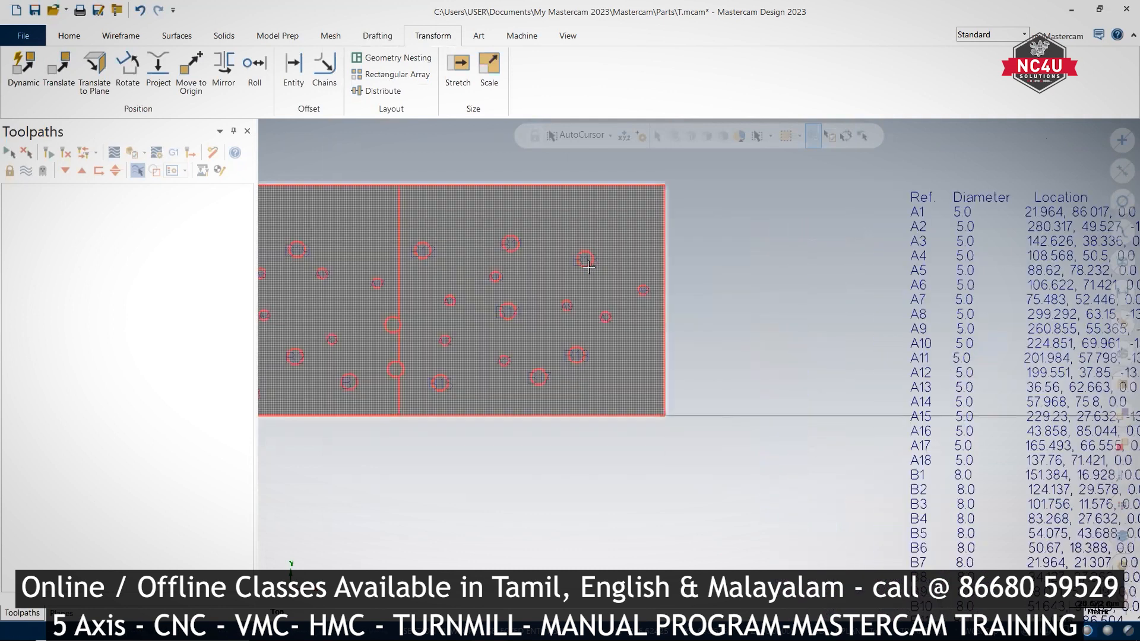
scroll(473, 216, up, 2)
scroll(475, 218, down, 1)
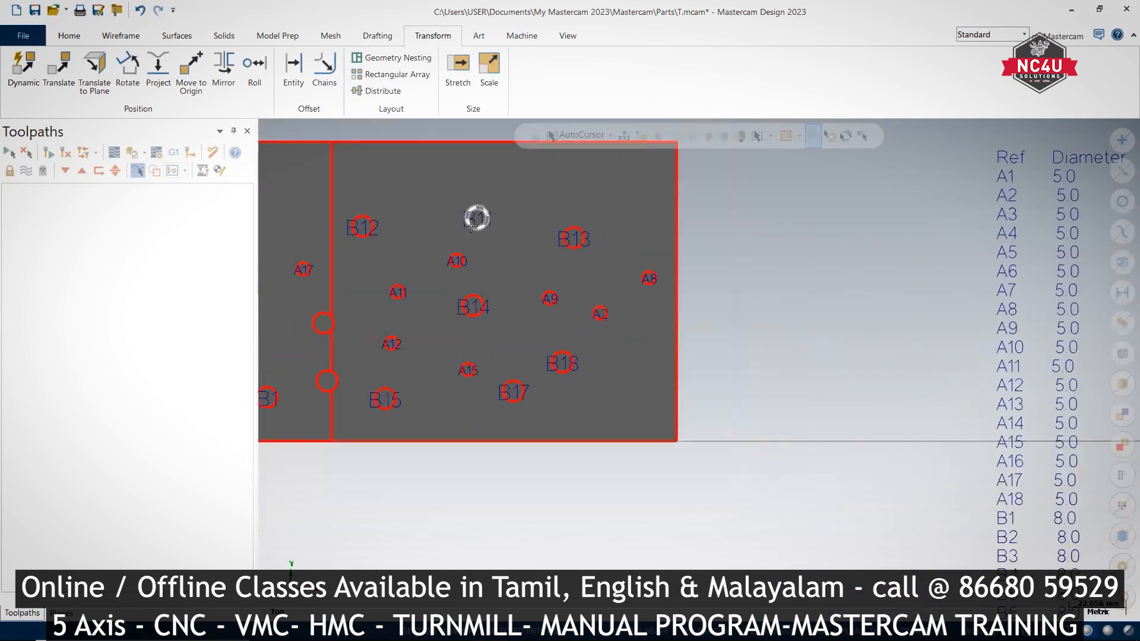
scroll(595, 253, down, 3)
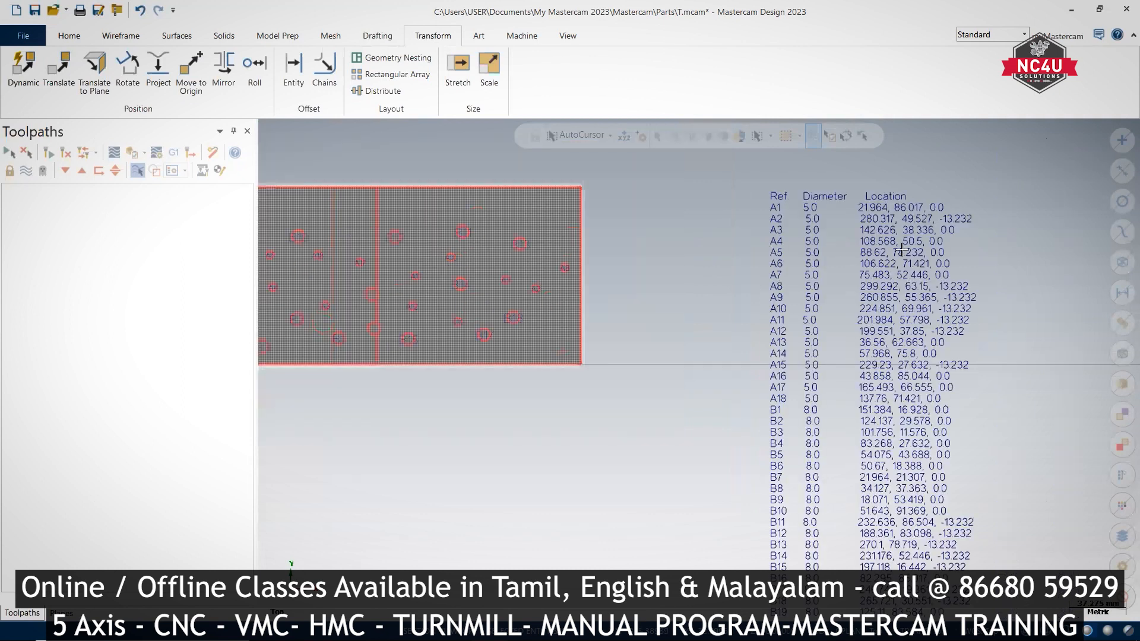
scroll(534, 243, up, 1)
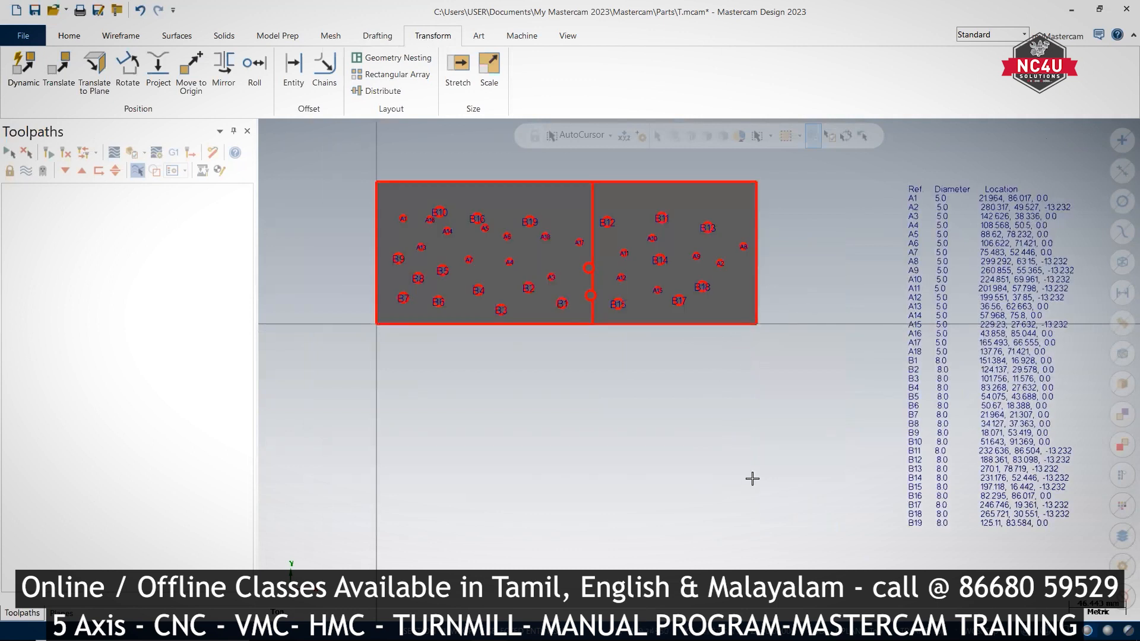
scroll(439, 220, up, 2)
scroll(452, 231, down, 1)
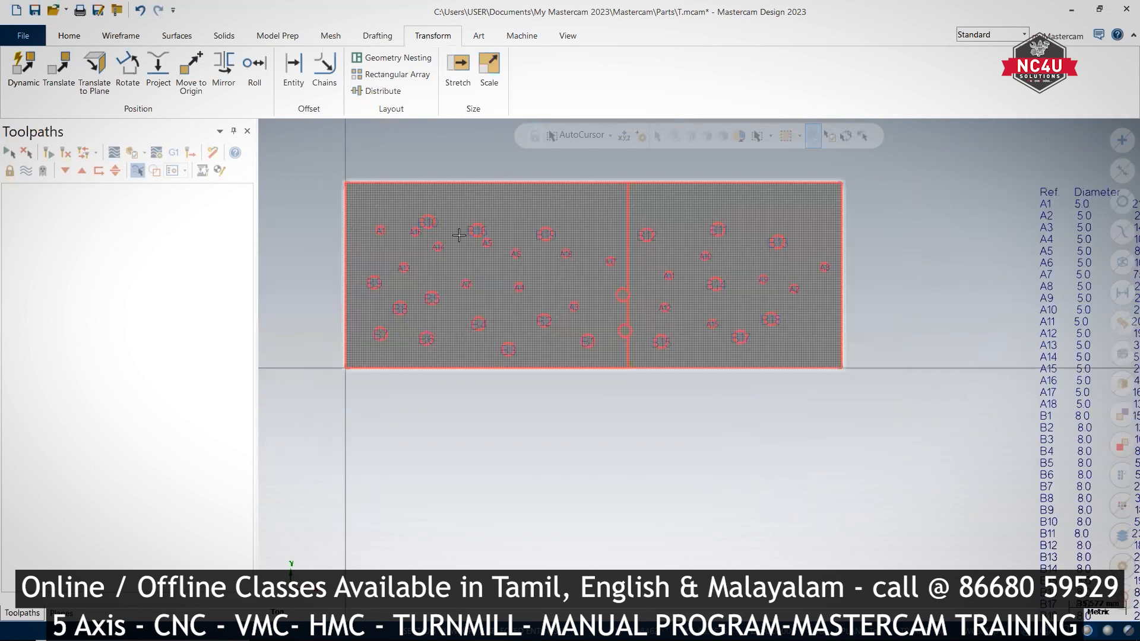
key(alt+F1)
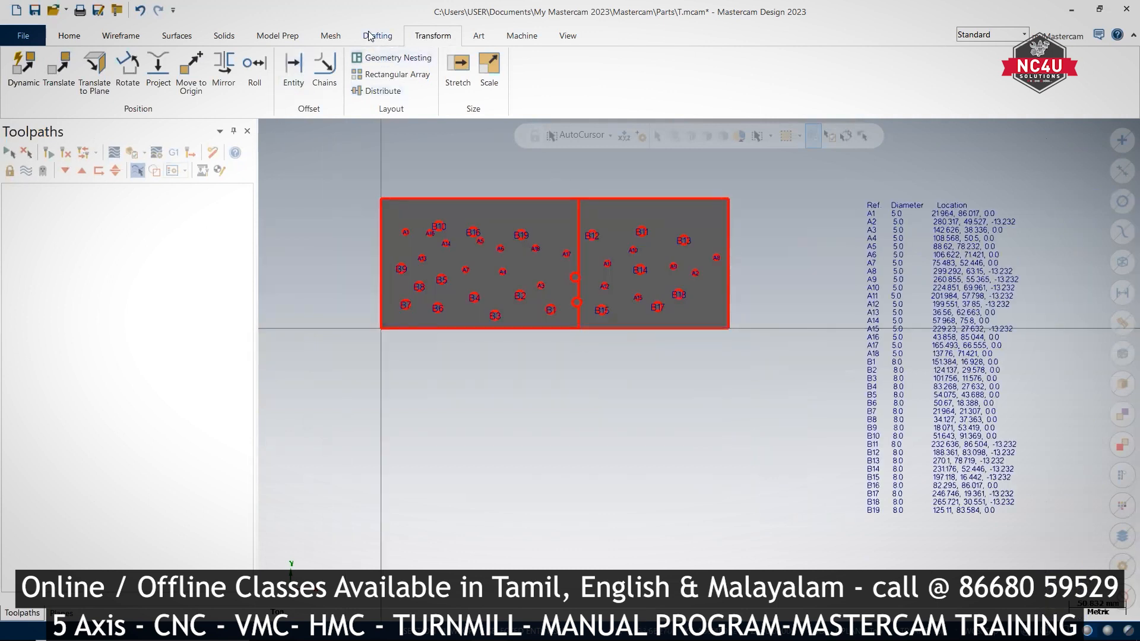
Delete the hole table beside the plate and start a new one with the holes on both plate levels selected.
click(900, 218)
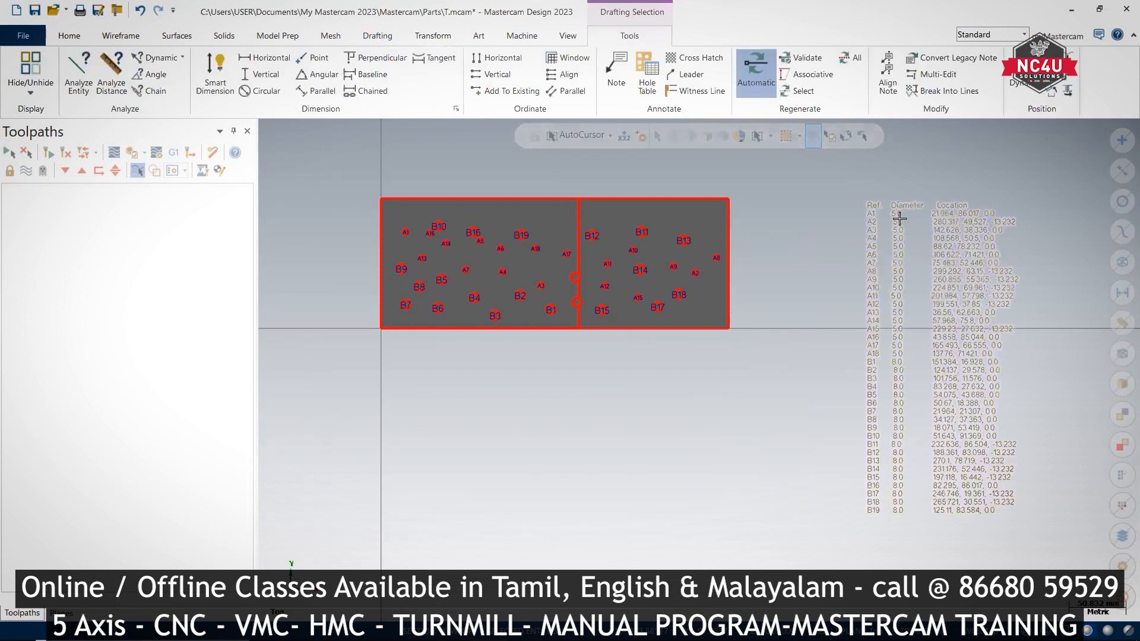
key(Delete)
click(378, 36)
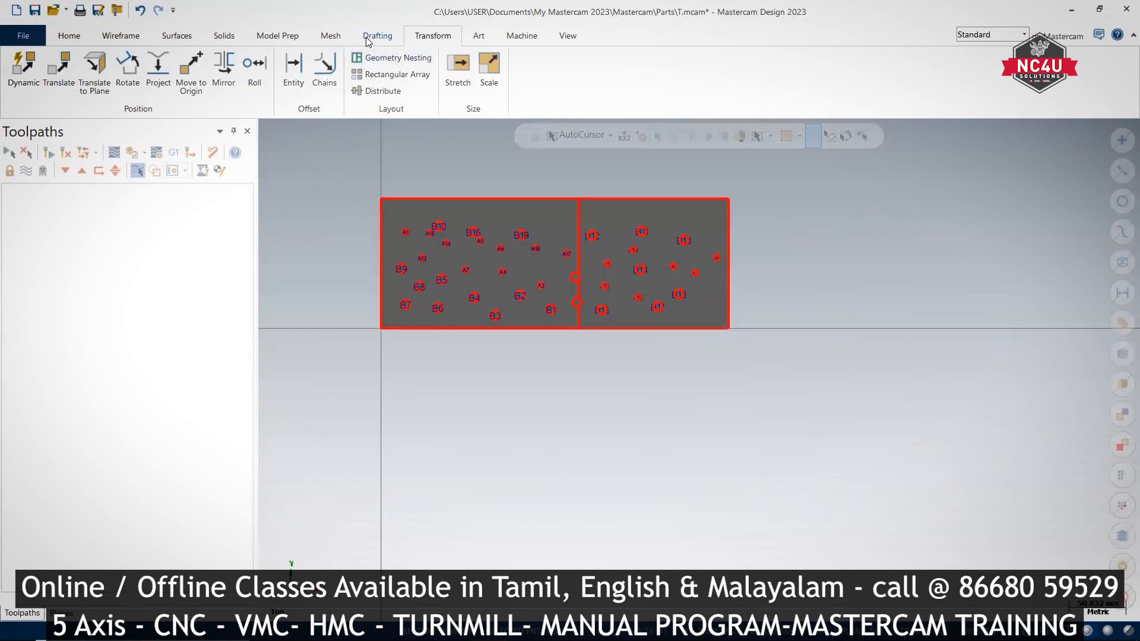
click(459, 74)
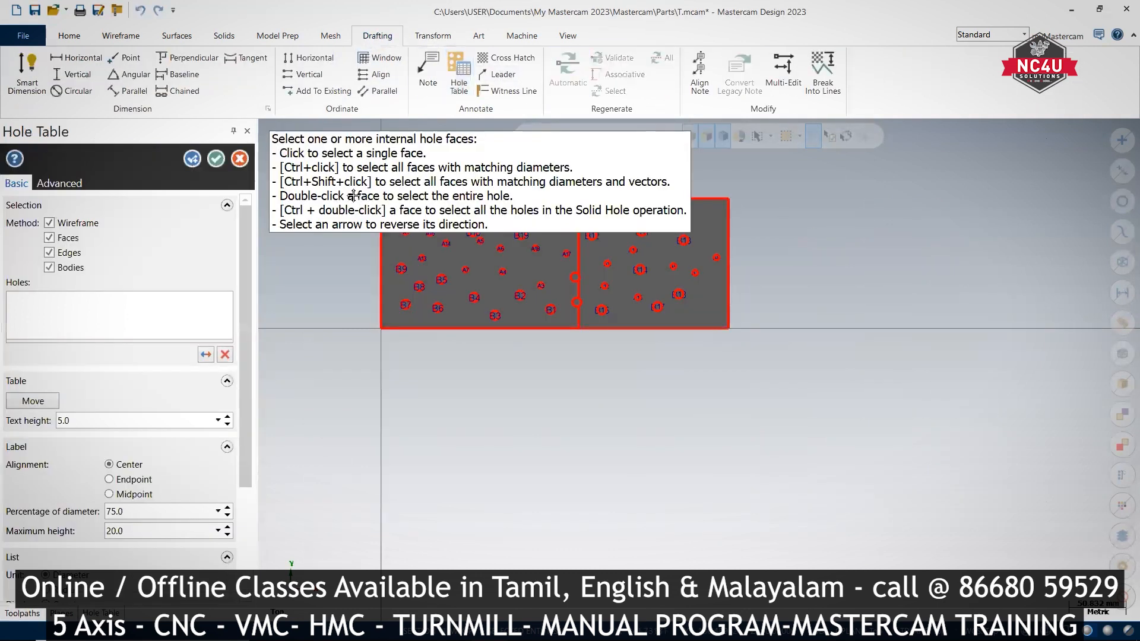
scroll(438, 387, down, 3)
drag(378, 263, 613, 348)
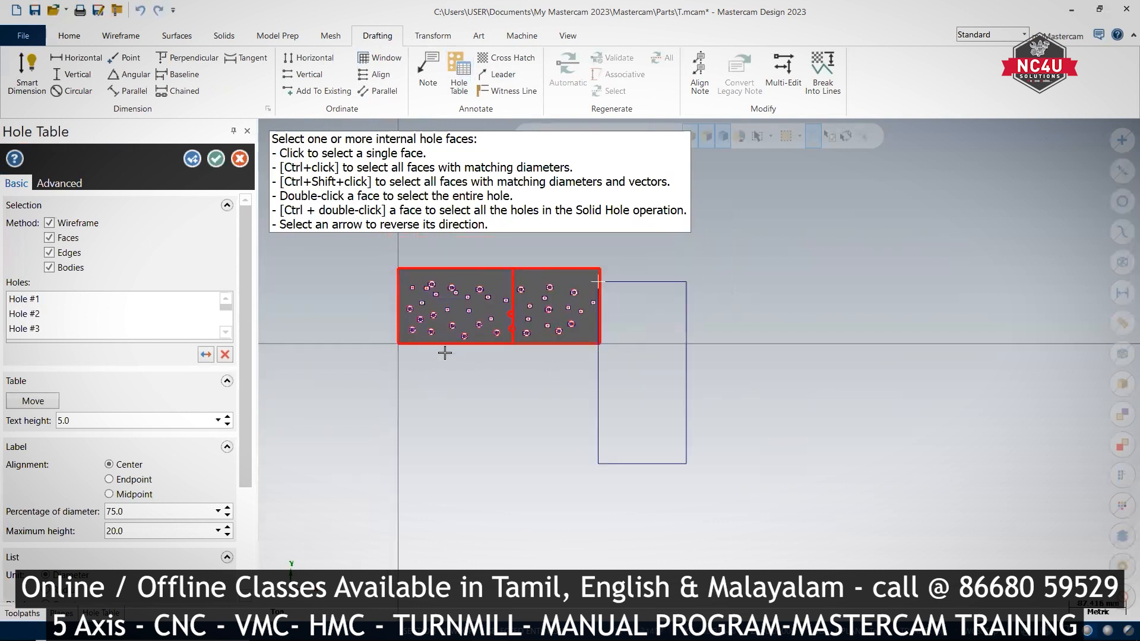
drag(363, 257, 611, 351)
drag(395, 264, 631, 364)
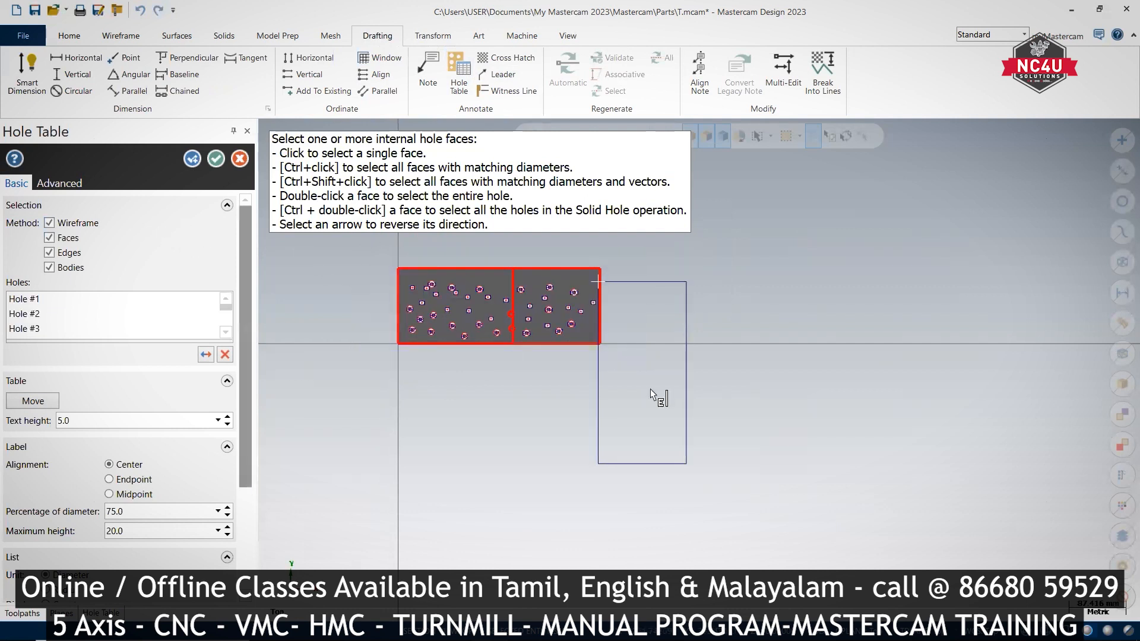
Set the hole labels' percentage of diameter to 50.0 in the new hole table.
scroll(604, 350, up, 2)
scroll(830, 371, down, 2)
scroll(505, 361, up, 3)
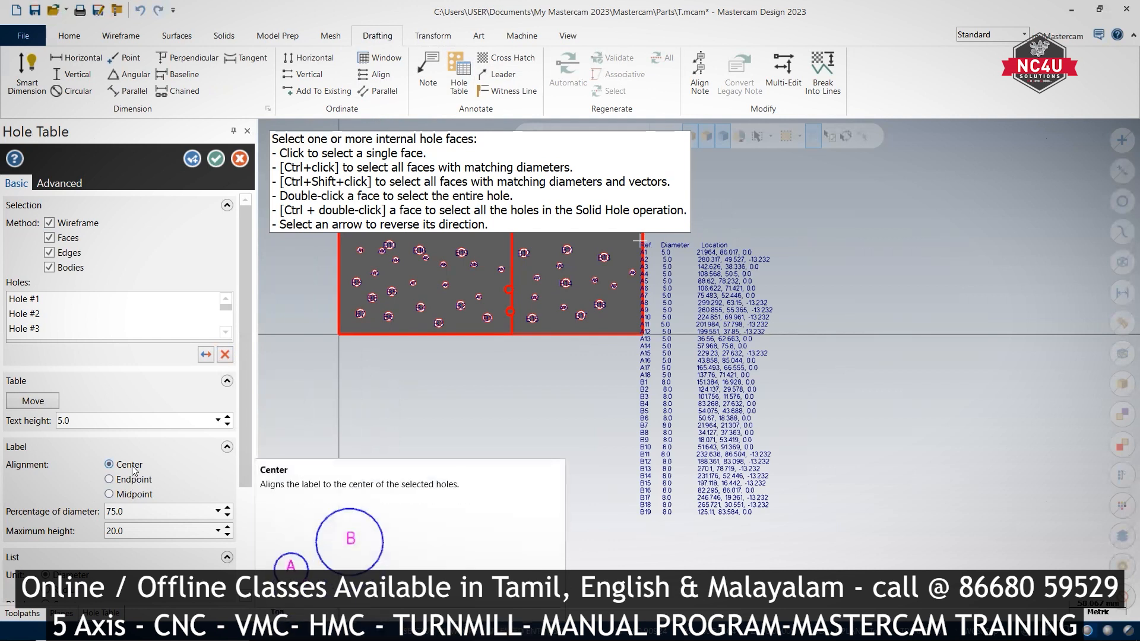
drag(126, 515, 99, 514)
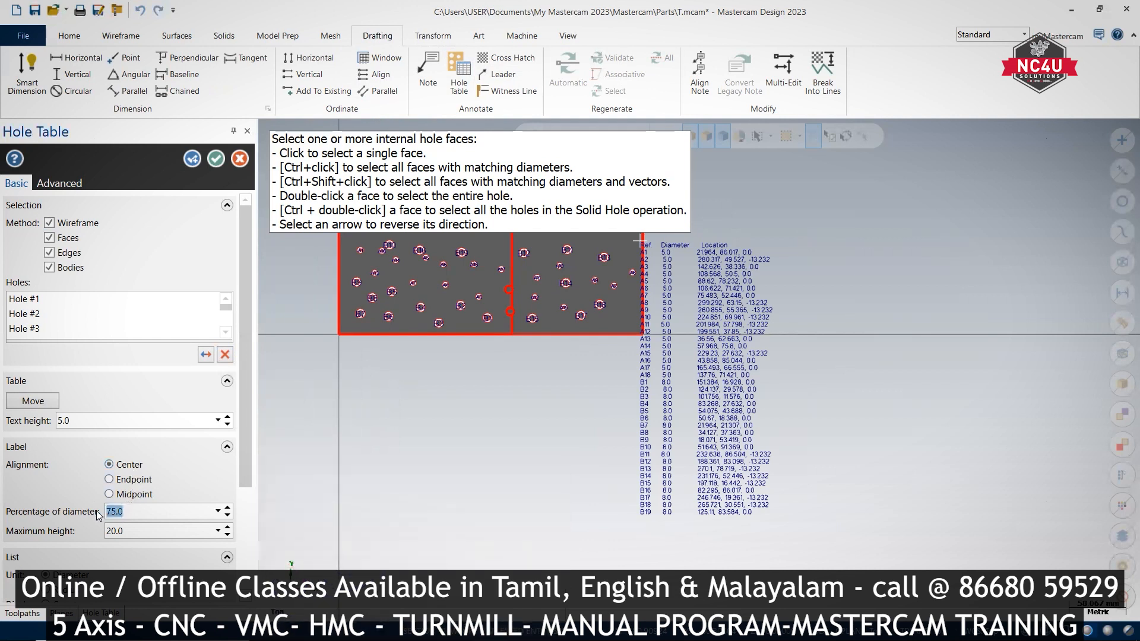
text(80.0)
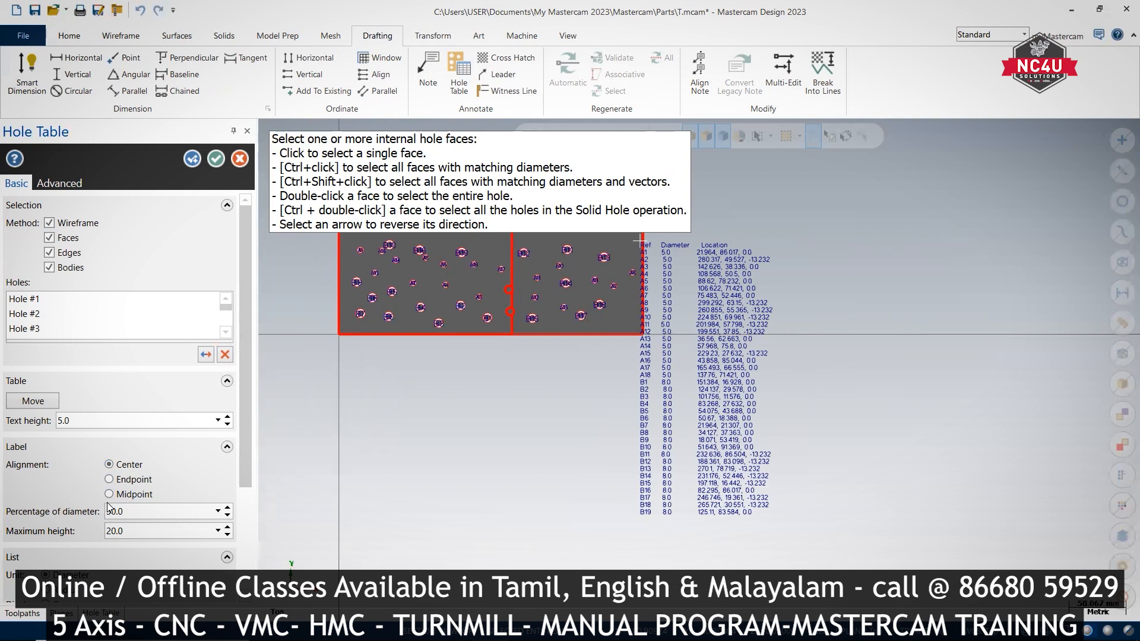
click(143, 529)
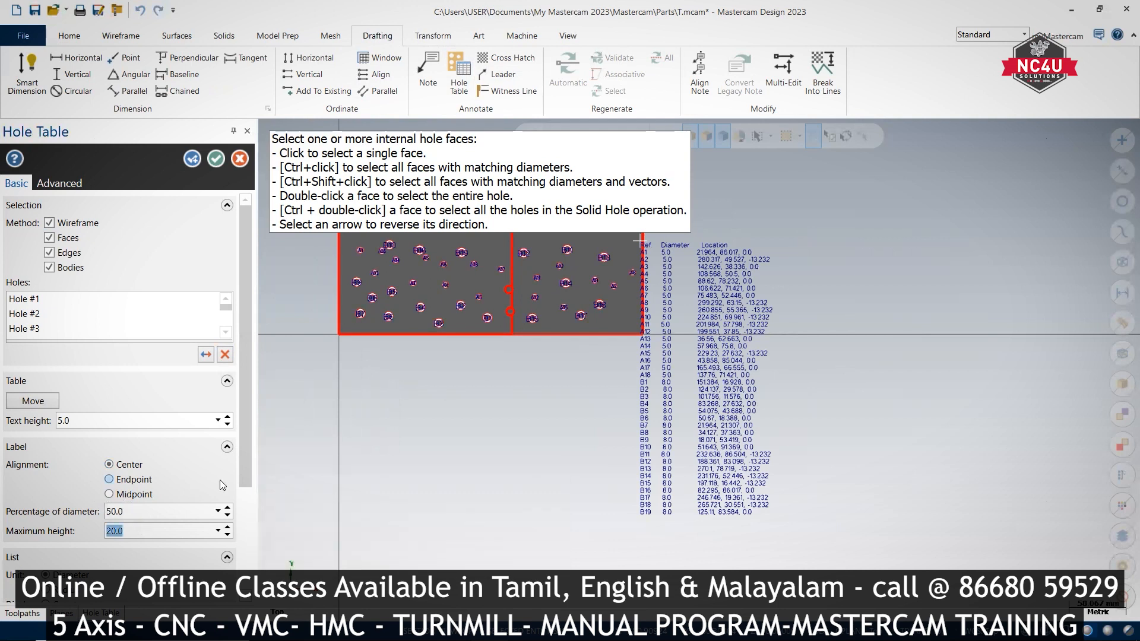
Examine the resized hole labels and the table's location entries from a tilted view and the Top view.
drag(242, 468, 243, 525)
middle_drag(451, 415, 431, 359)
middle_drag(292, 433, 284, 433)
click(154, 451)
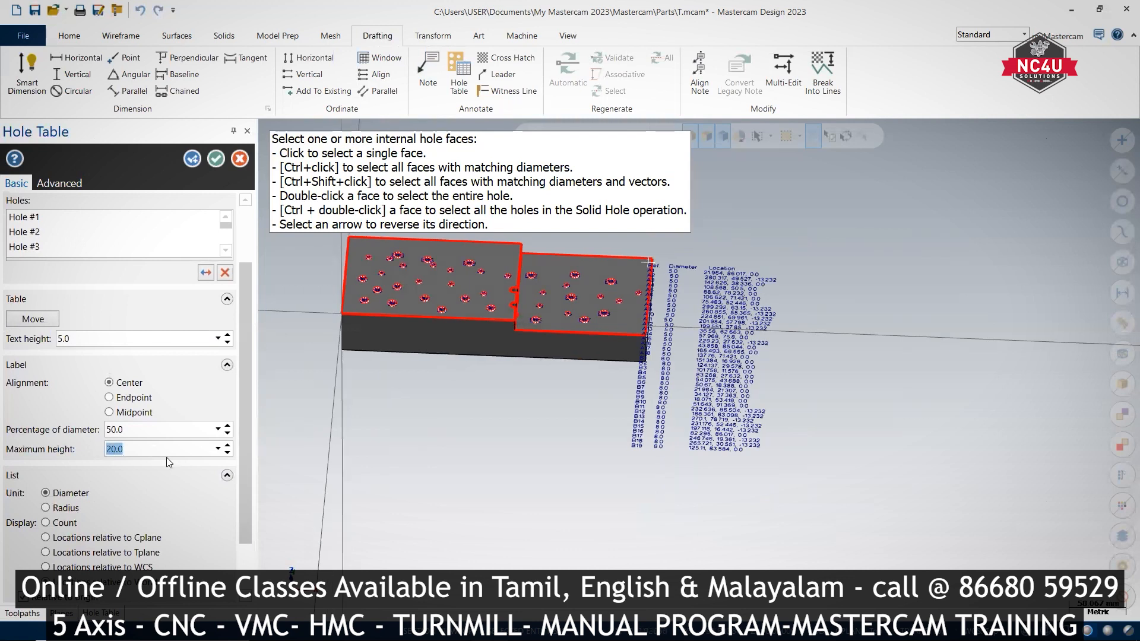
scroll(250, 484, down, 1)
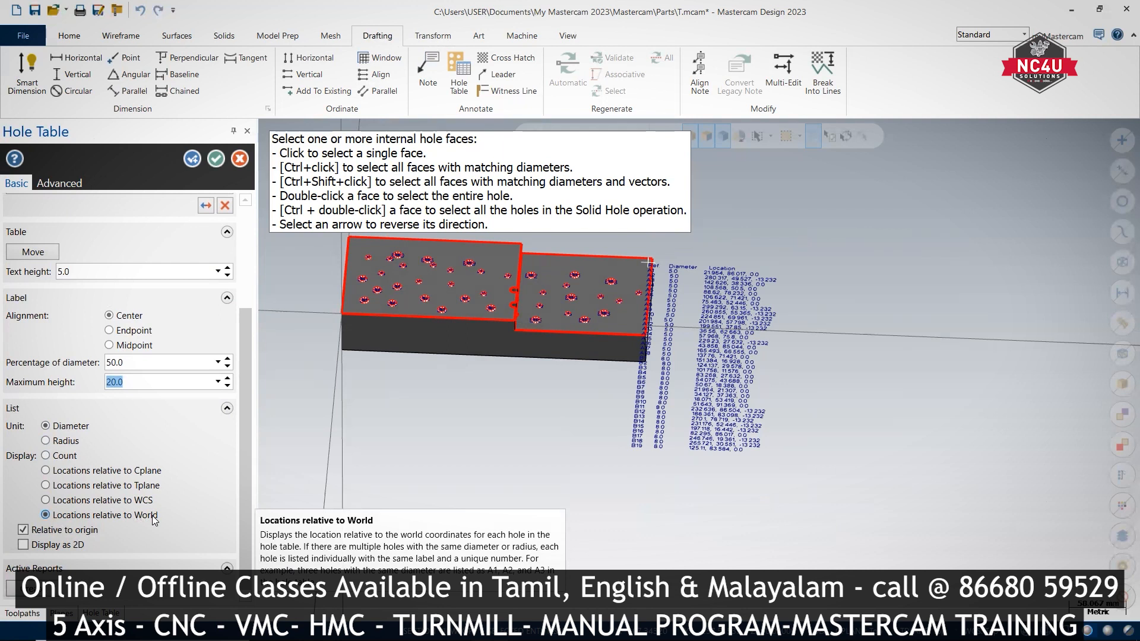
right_click(883, 243)
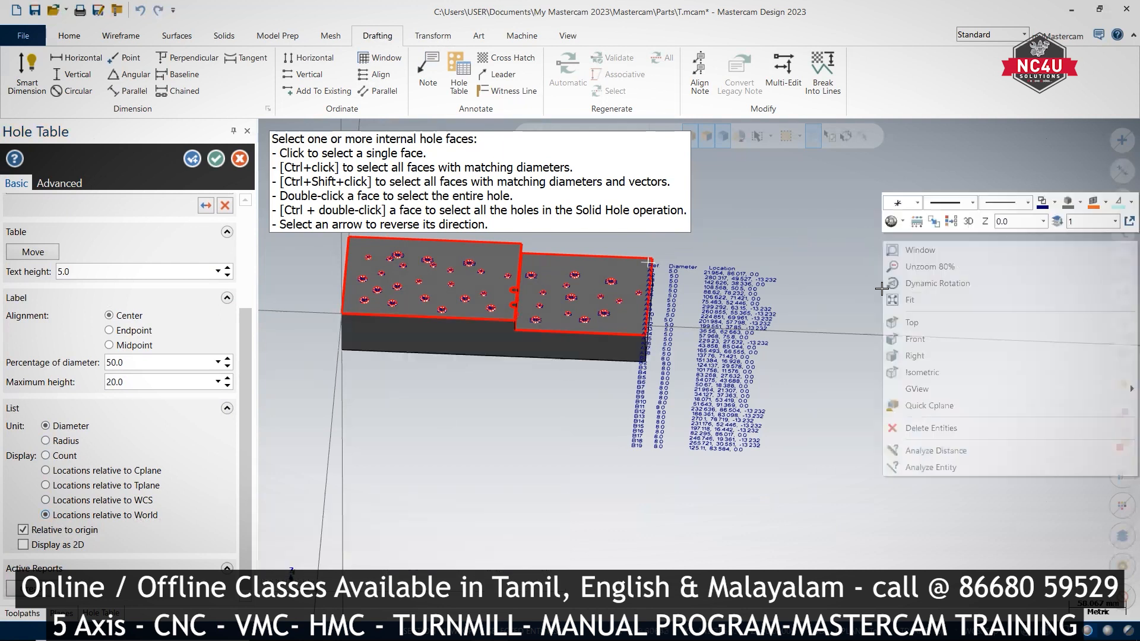
click(899, 321)
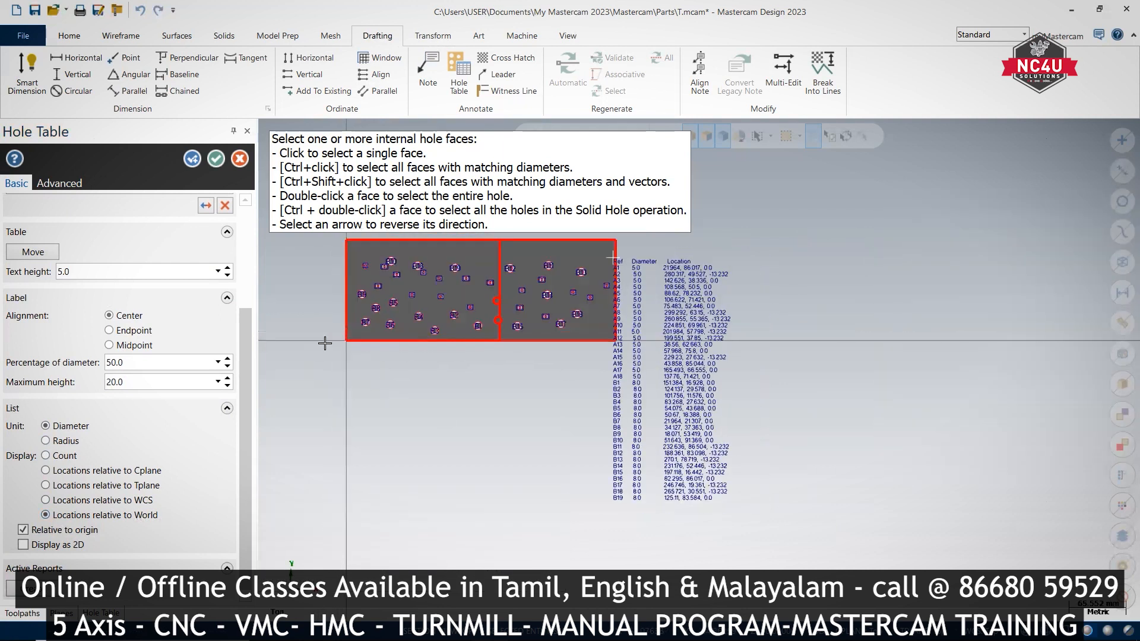
scroll(535, 285, up, 1)
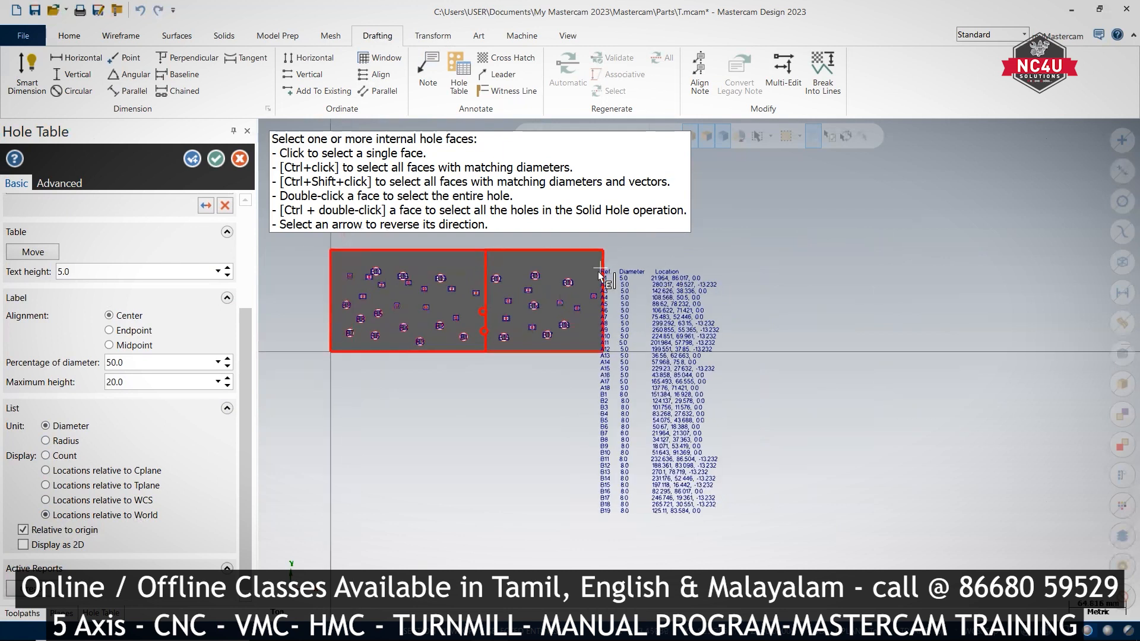
scroll(601, 265, up, 1)
scroll(600, 266, up, 1)
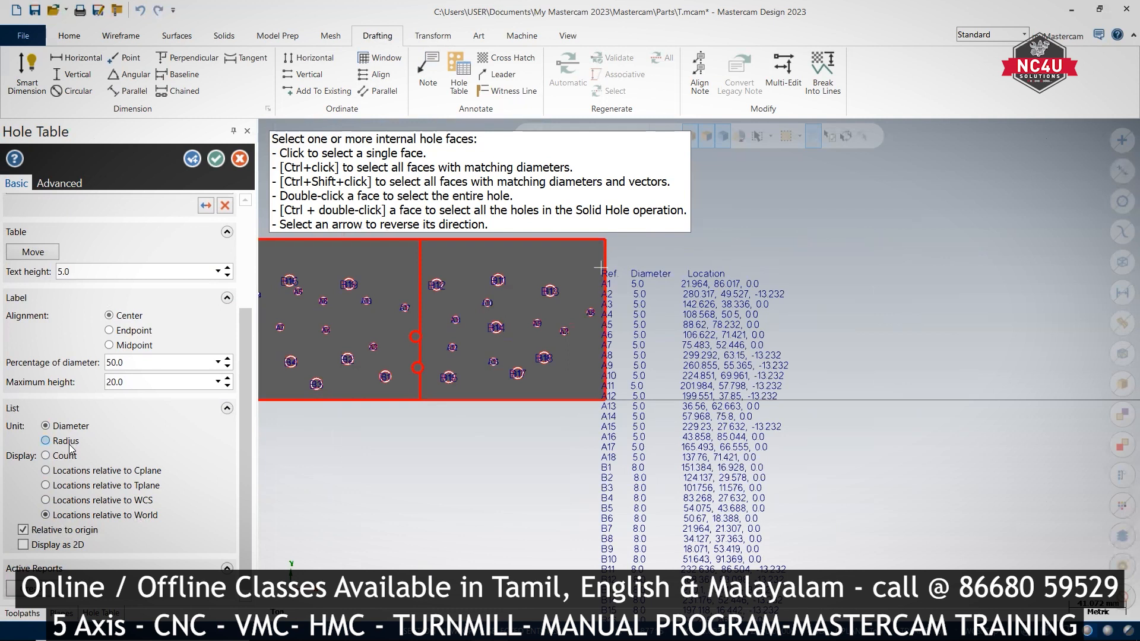
Try the Count display for the hole list and return it to locations relative to World.
click(47, 456)
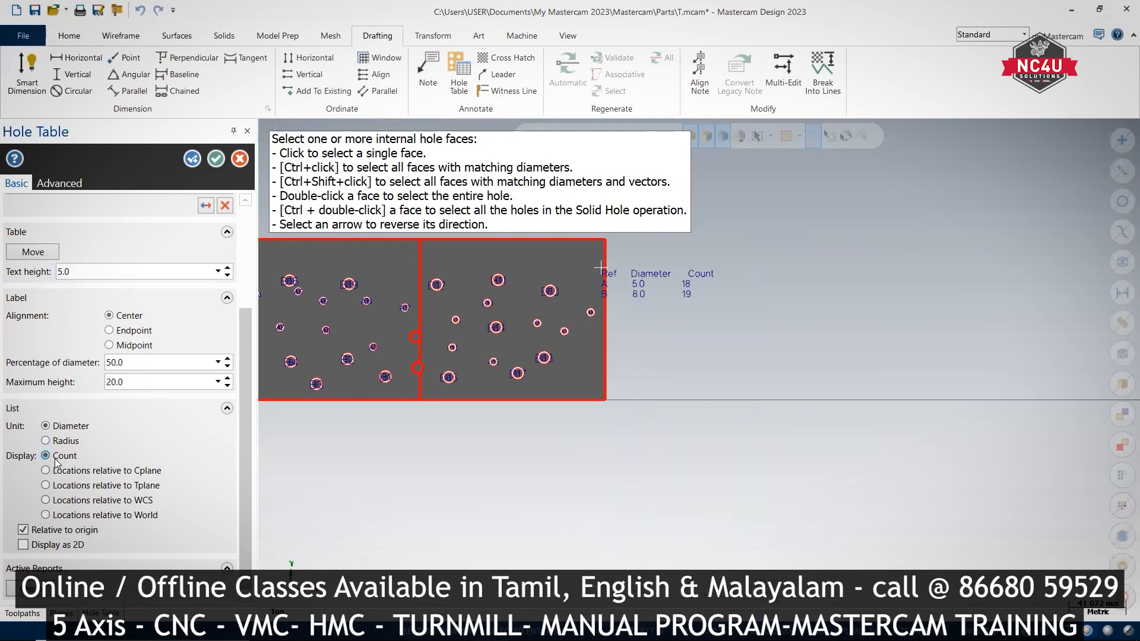
scroll(638, 274, up, 1)
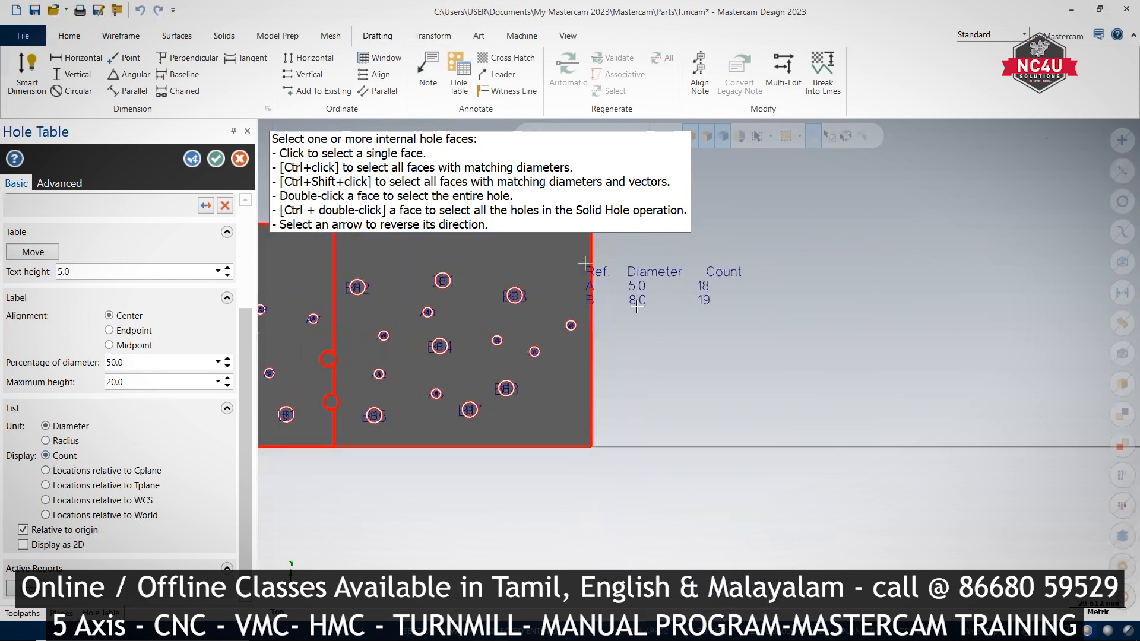
scroll(725, 306, down, 3)
click(115, 515)
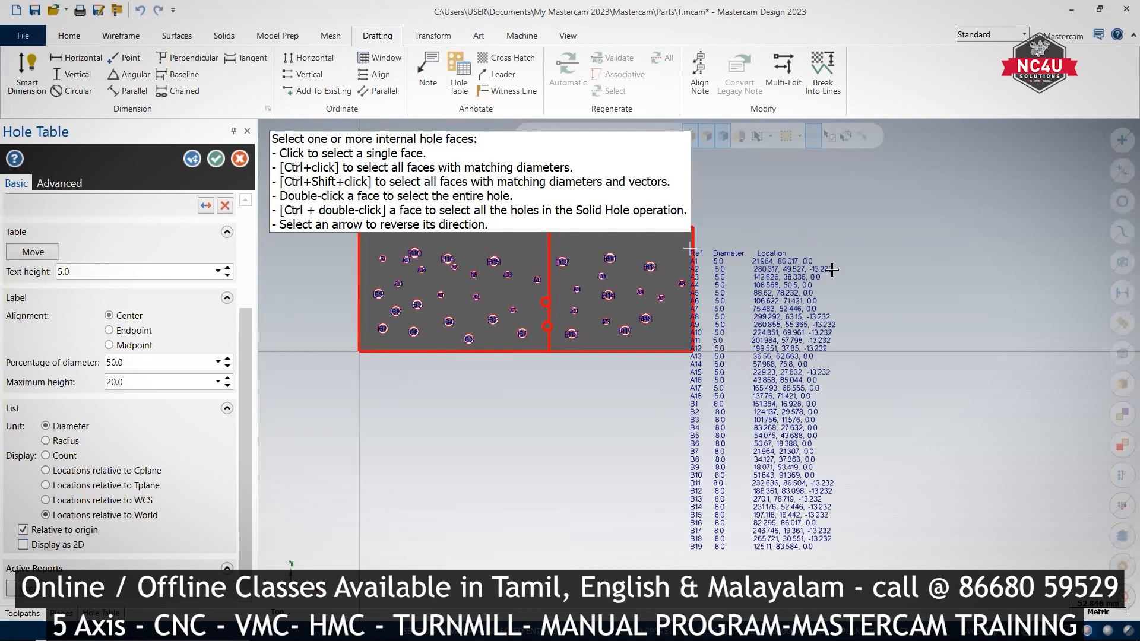
Compare the two plate levels with the listed Z locations and set the hole table to display locations as 2D.
scroll(831, 270, up, 3)
scroll(822, 266, down, 1)
middle_drag(537, 457, 511, 375)
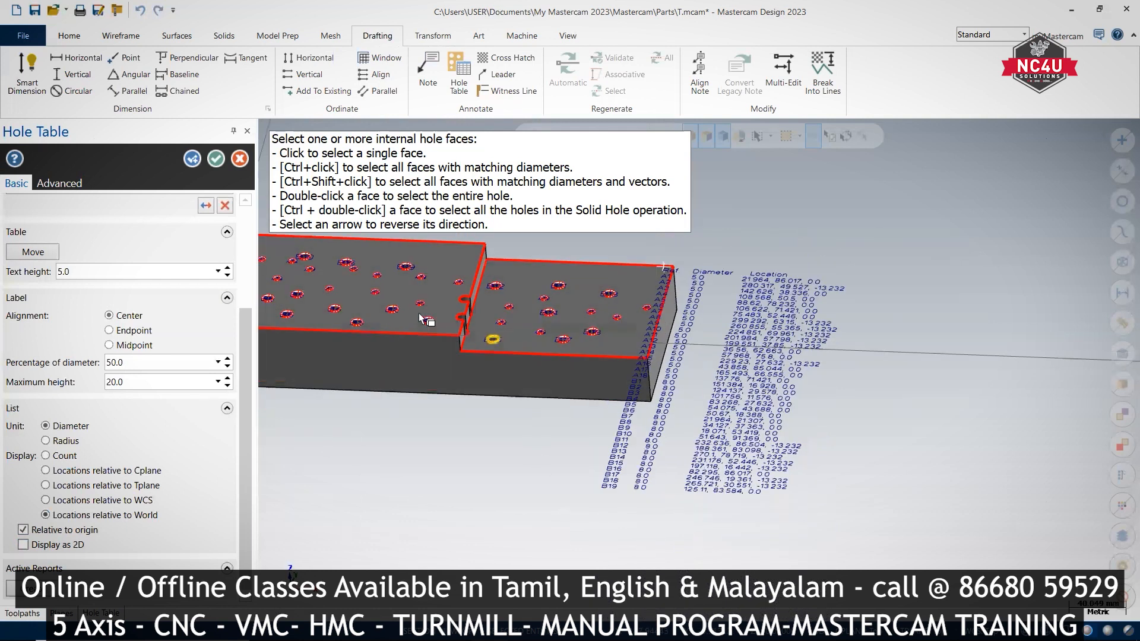
scroll(425, 326, up, 1)
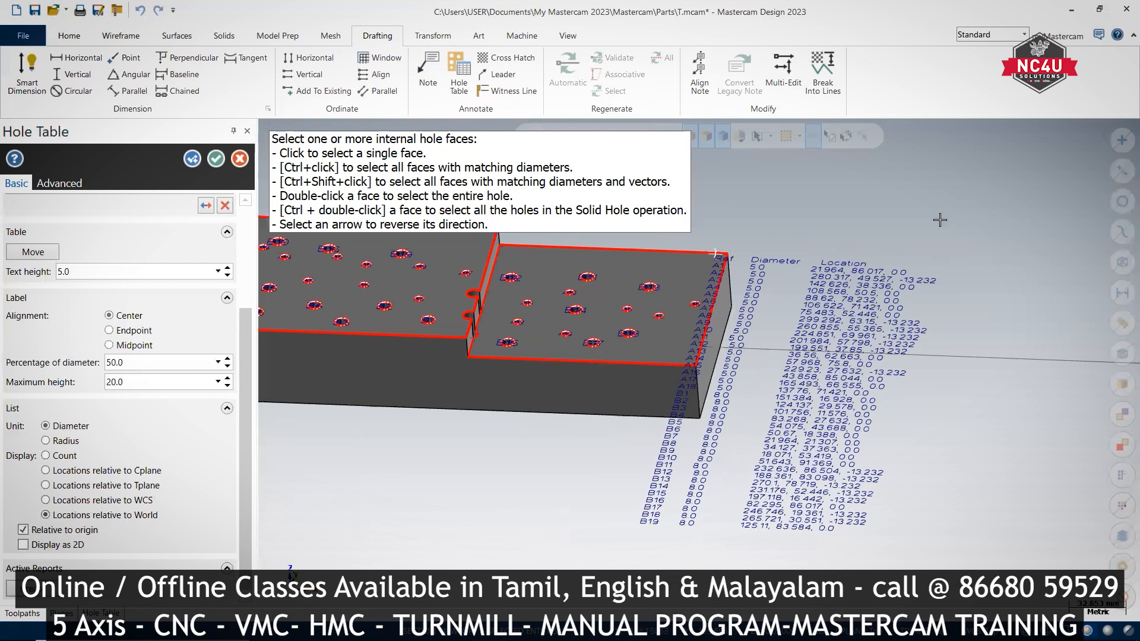
right_click(935, 182)
click(948, 258)
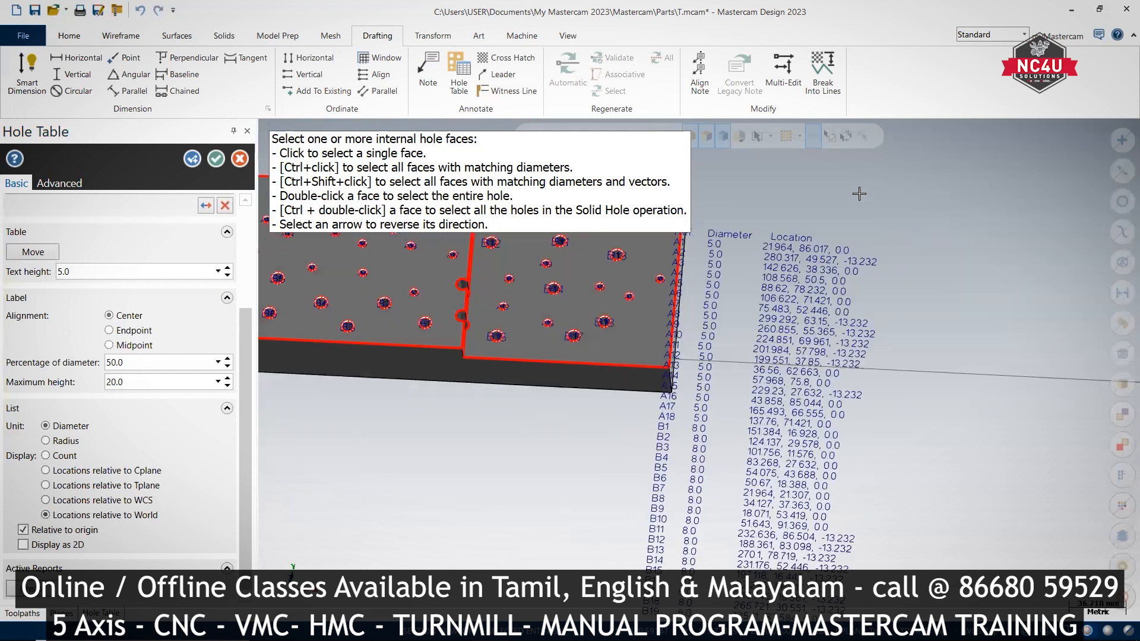
click(67, 550)
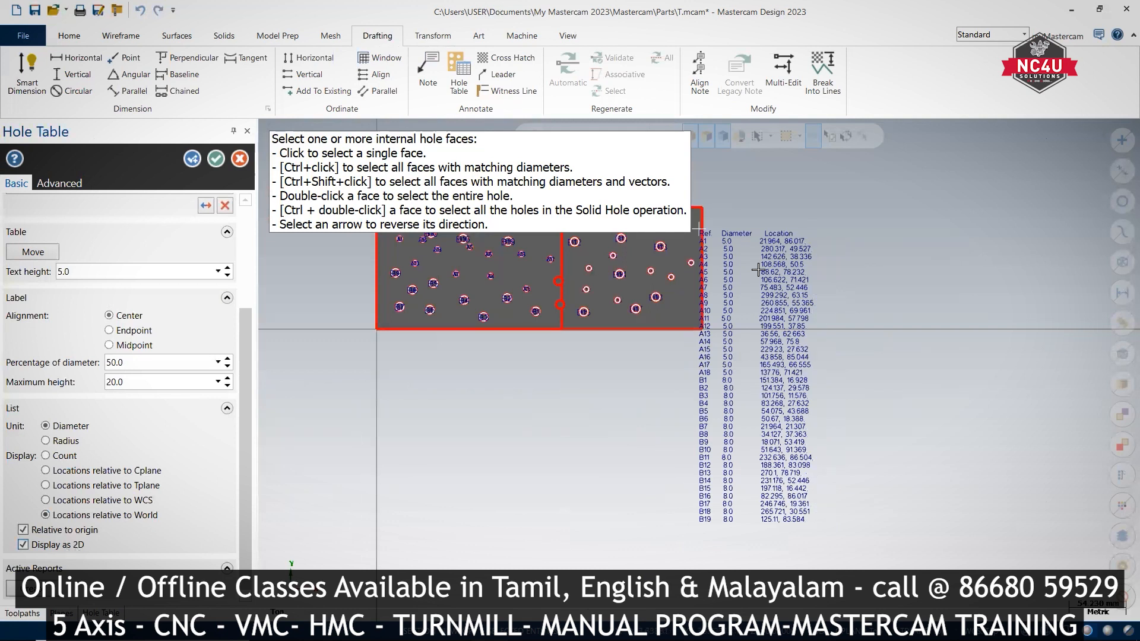
scroll(760, 268, up, 2)
Generate the Active Reports hole table report, review its plate image and hole locations, and leave the Hole Table command.
click(30, 588)
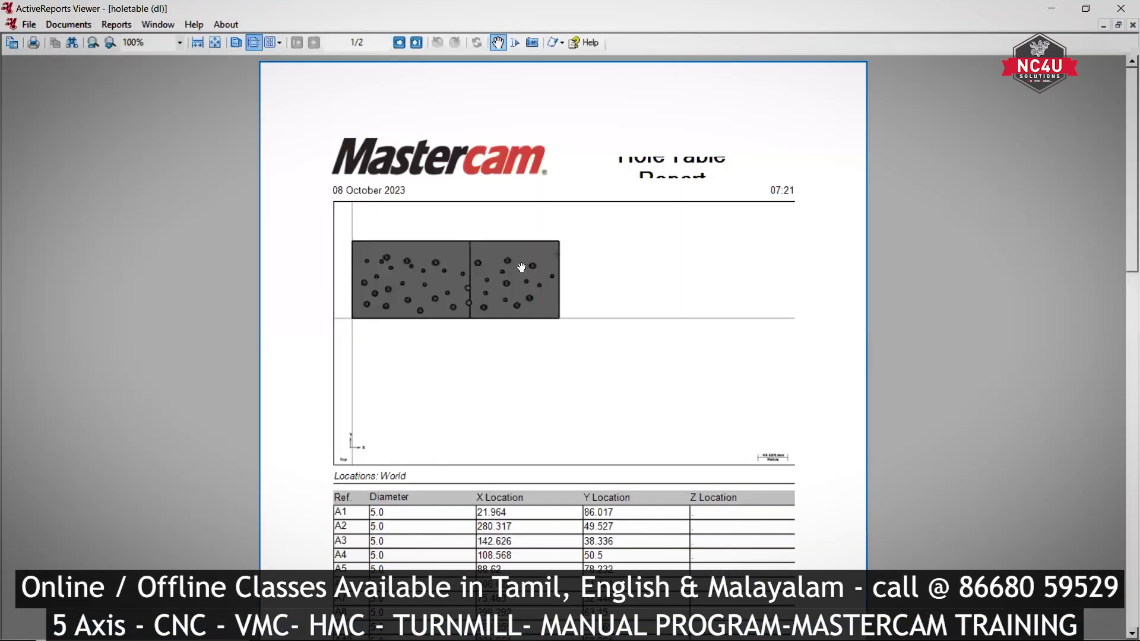
scroll(521, 267, down, 4)
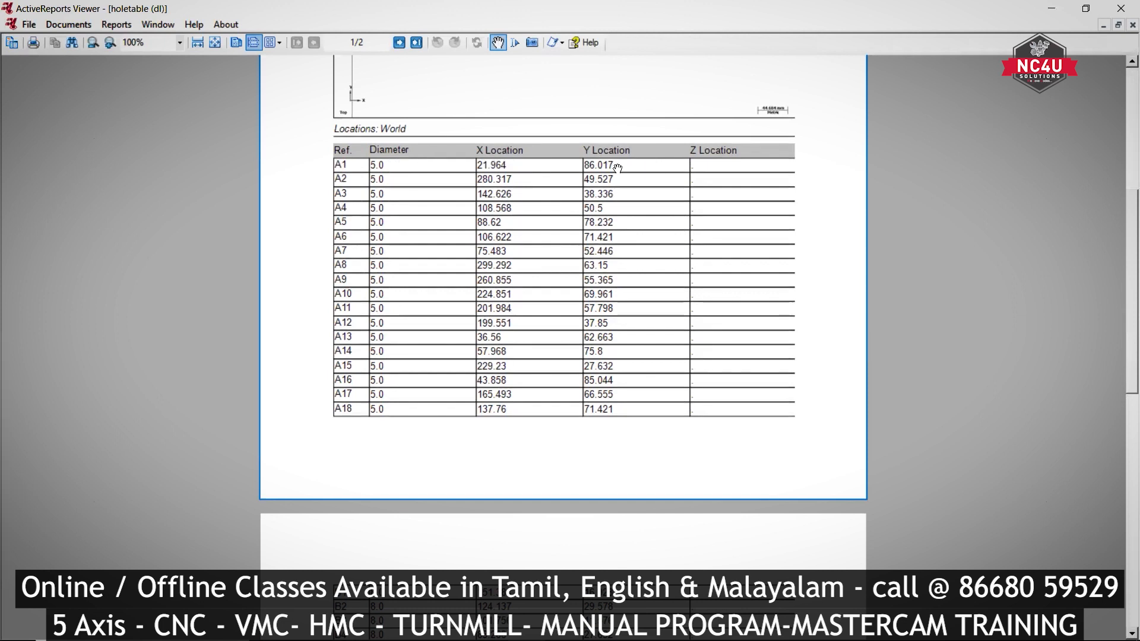
scroll(600, 232, down, 5)
scroll(599, 233, up, 7)
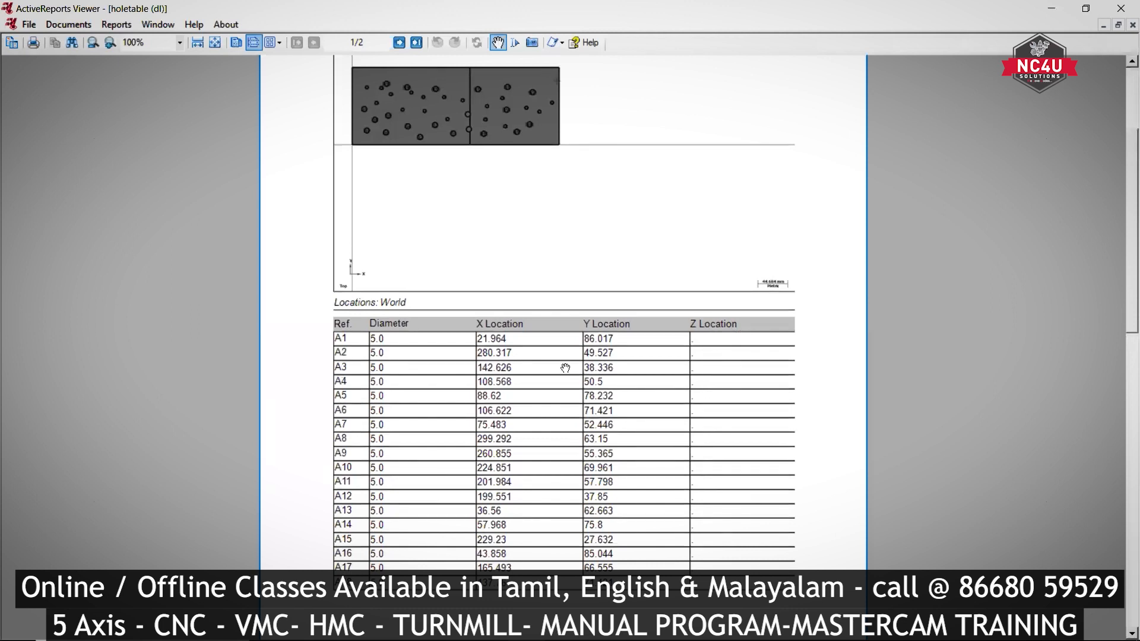
scroll(572, 371, up, 3)
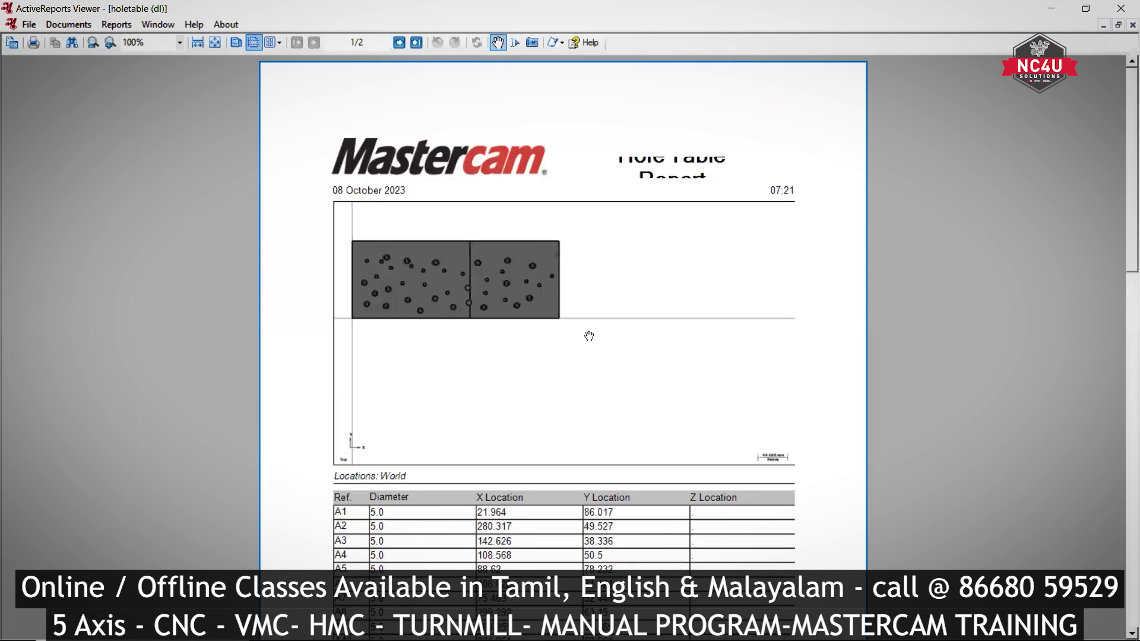
click(1121, 9)
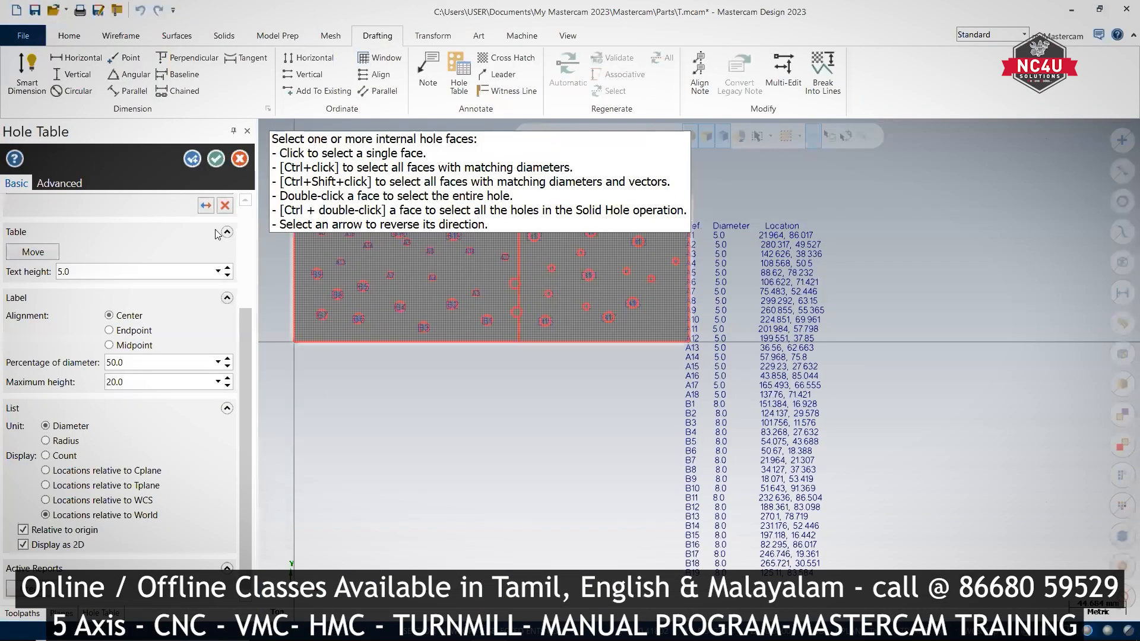
key(Escape)
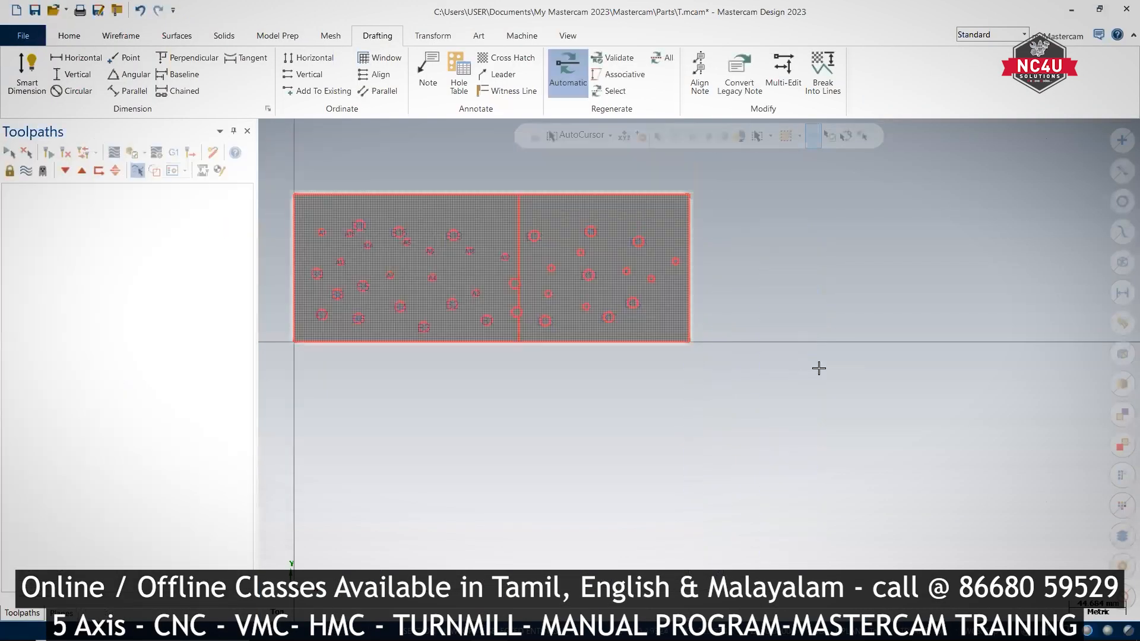
Examine the hole labels remaining on both plate levels in the Top and Isometric views.
scroll(820, 369, down, 2)
scroll(491, 186, up, 2)
right_click(861, 179)
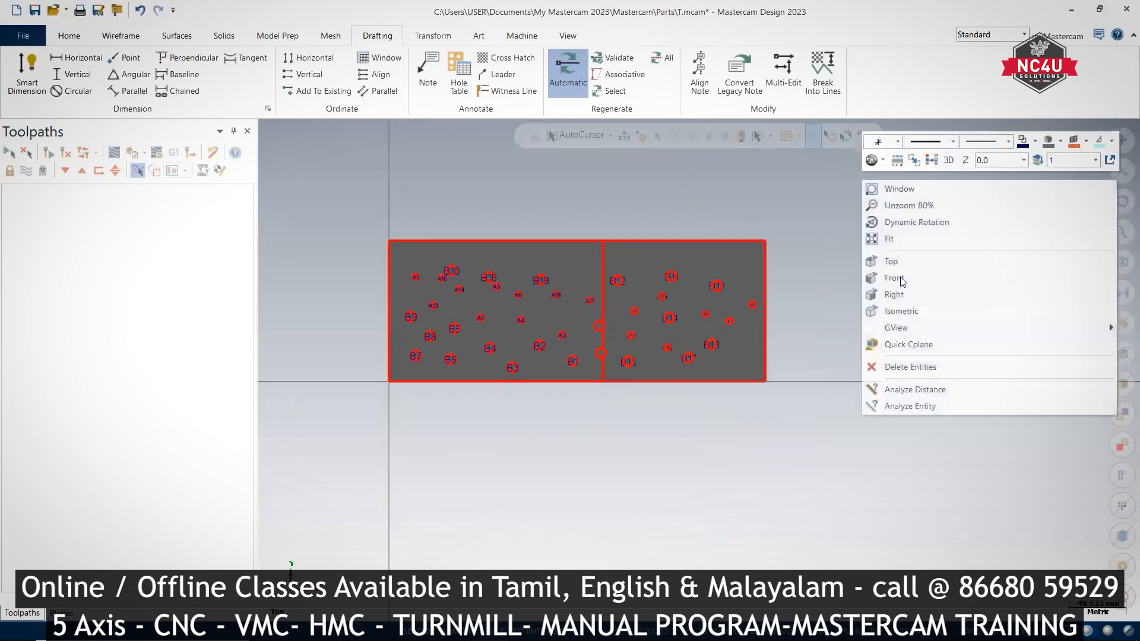
click(867, 265)
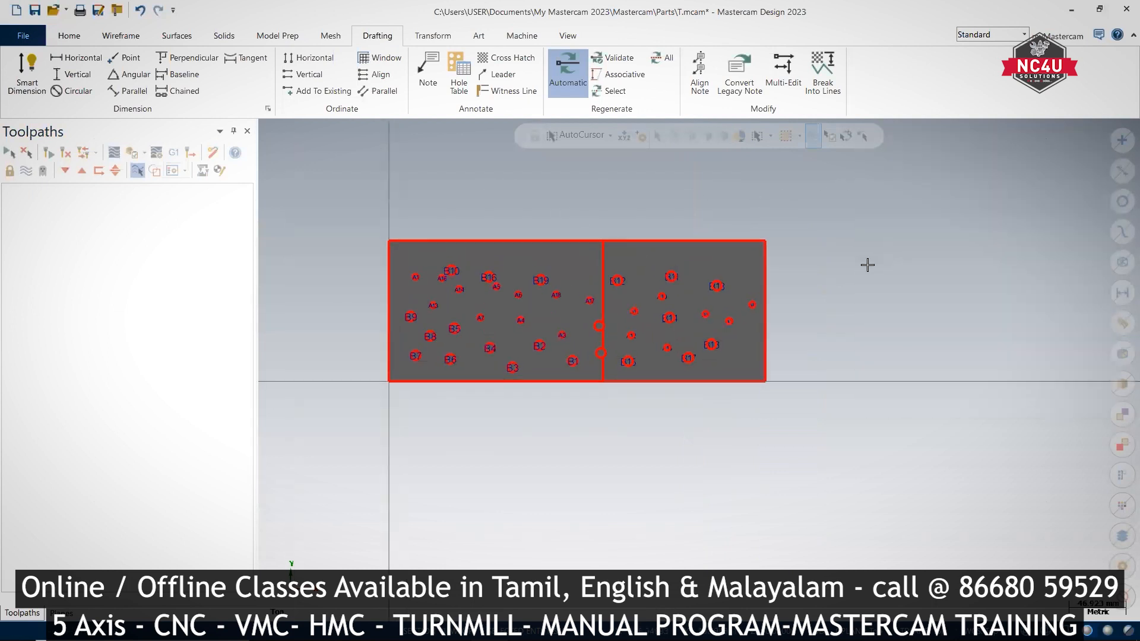
right_click(446, 206)
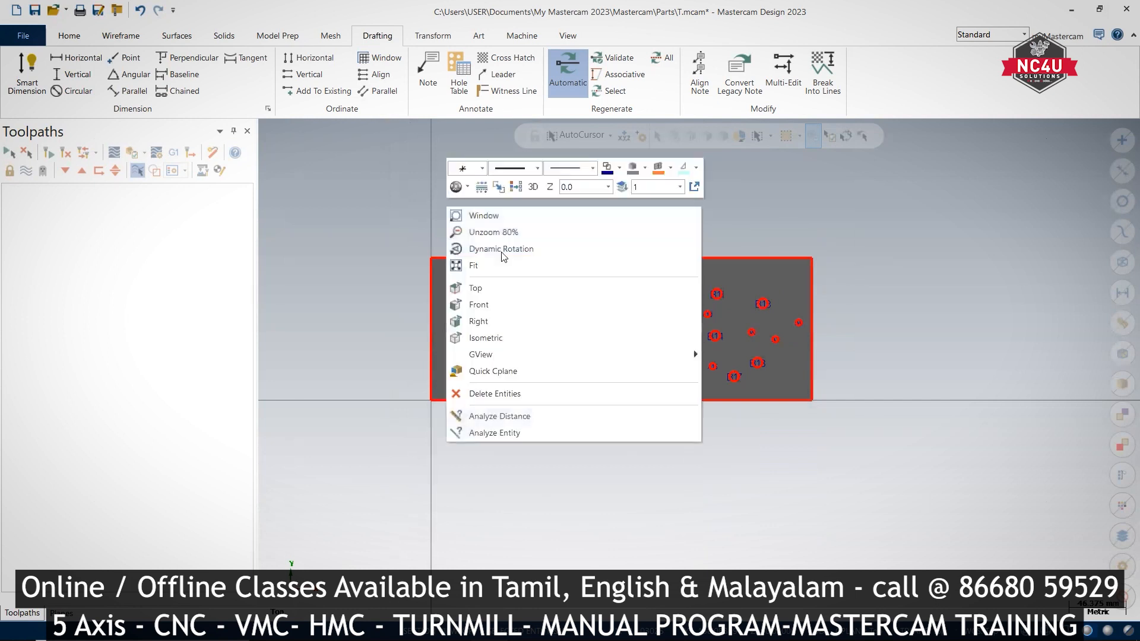
click(481, 336)
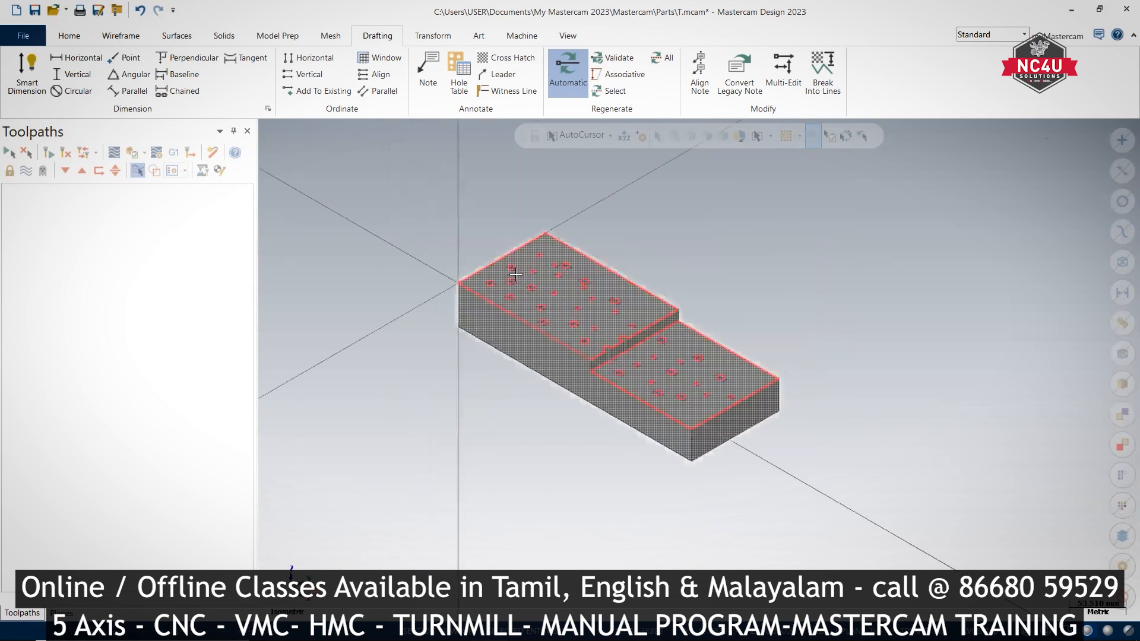
scroll(671, 295, up, 3)
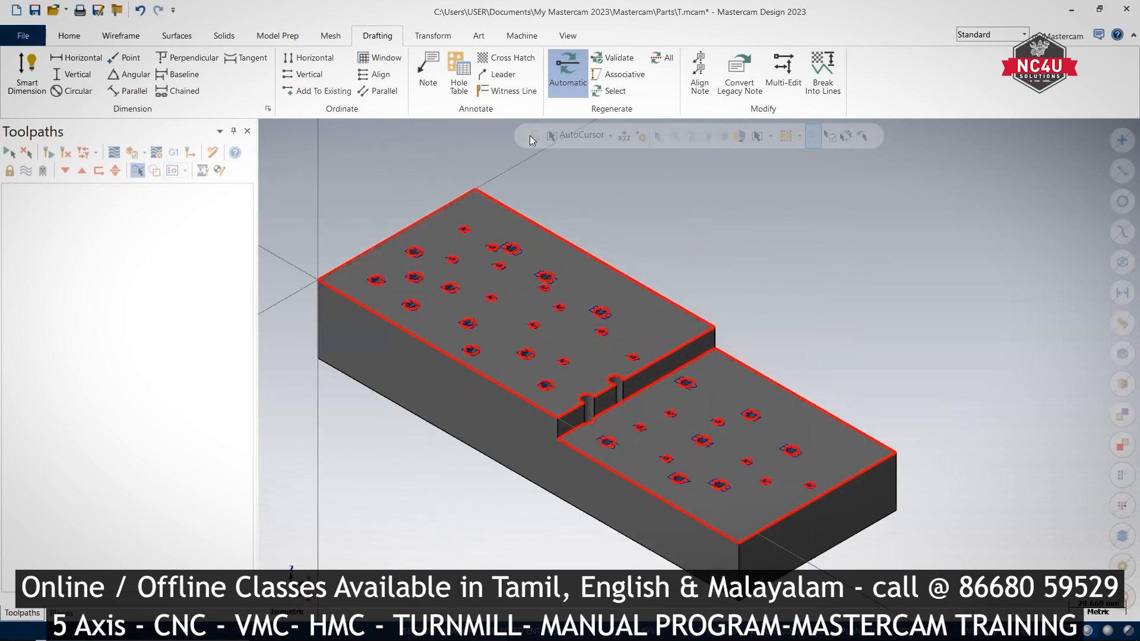
scroll(457, 184, down, 2)
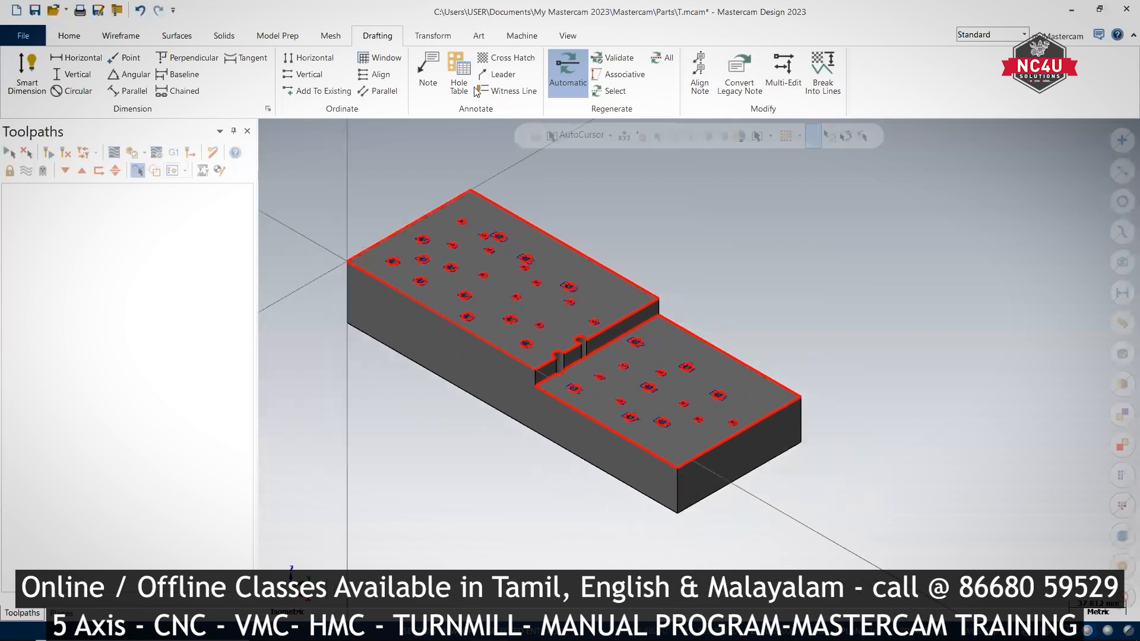